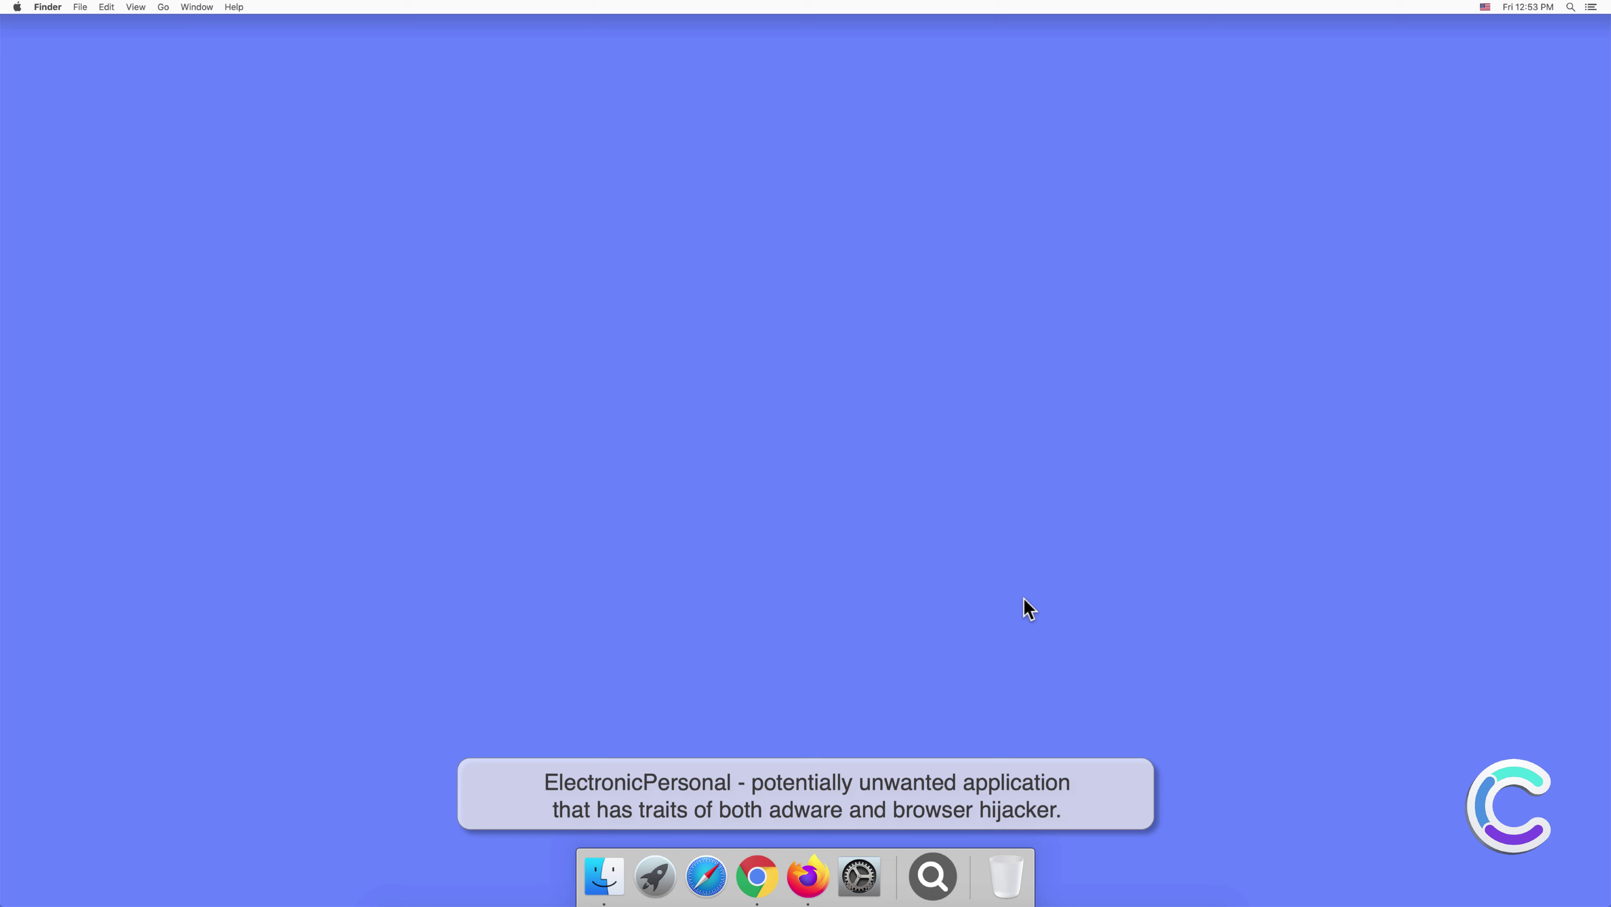
Review the Applications folder in Finder, noting ElectronicPersonal, then close the window
{"action": "left_click", "coordinate": [605, 874]}
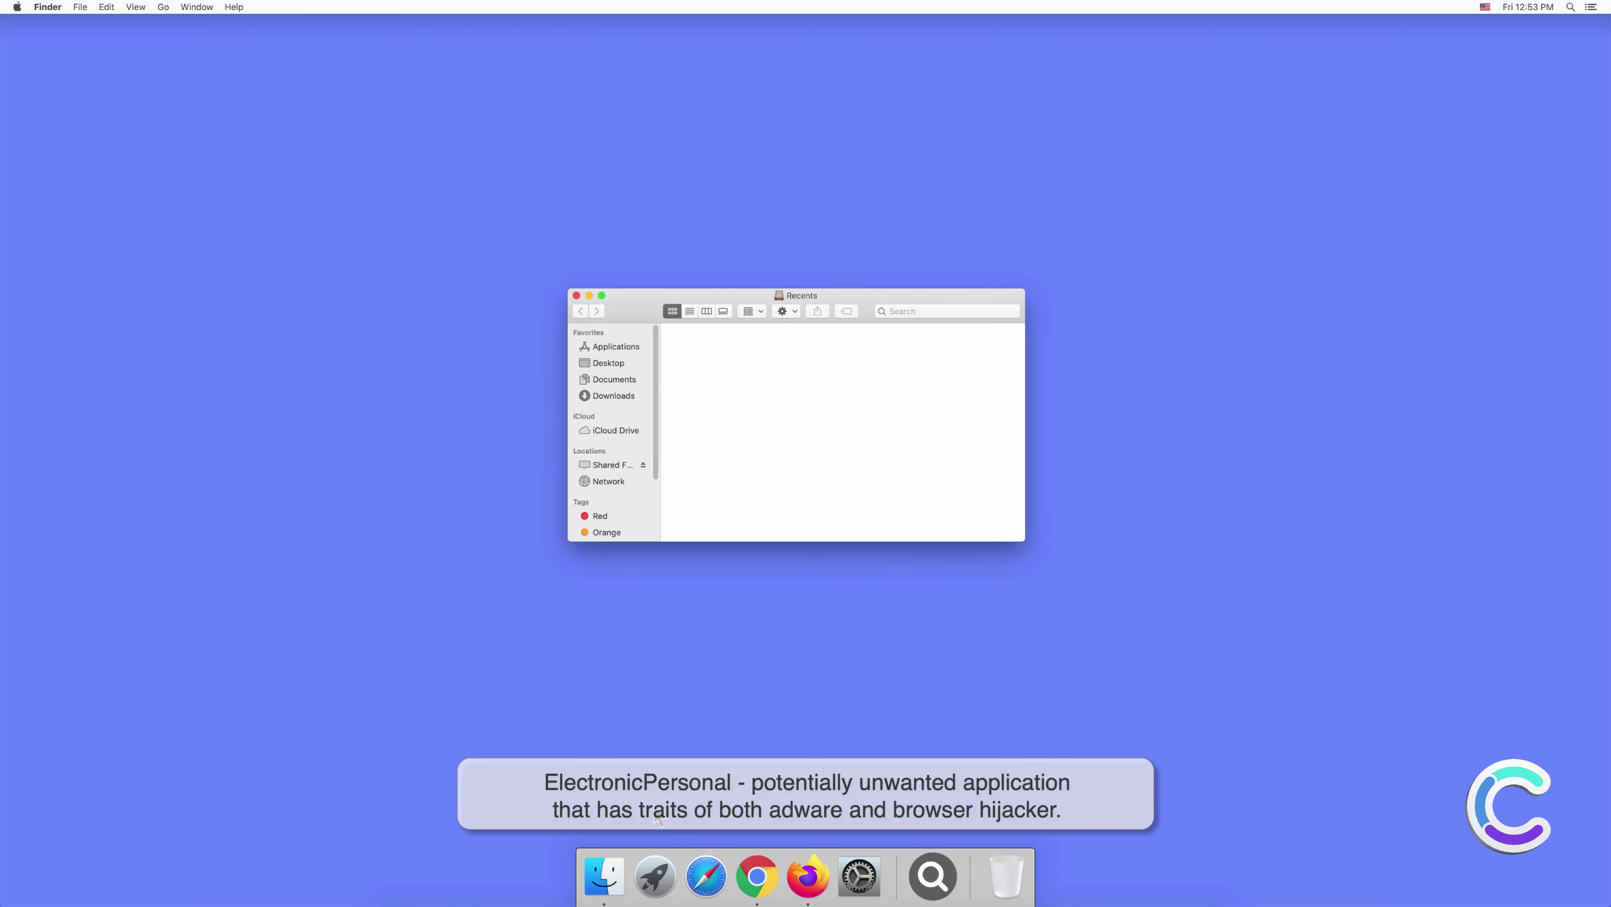
{"action": "left_click", "coordinate": [622, 348]}
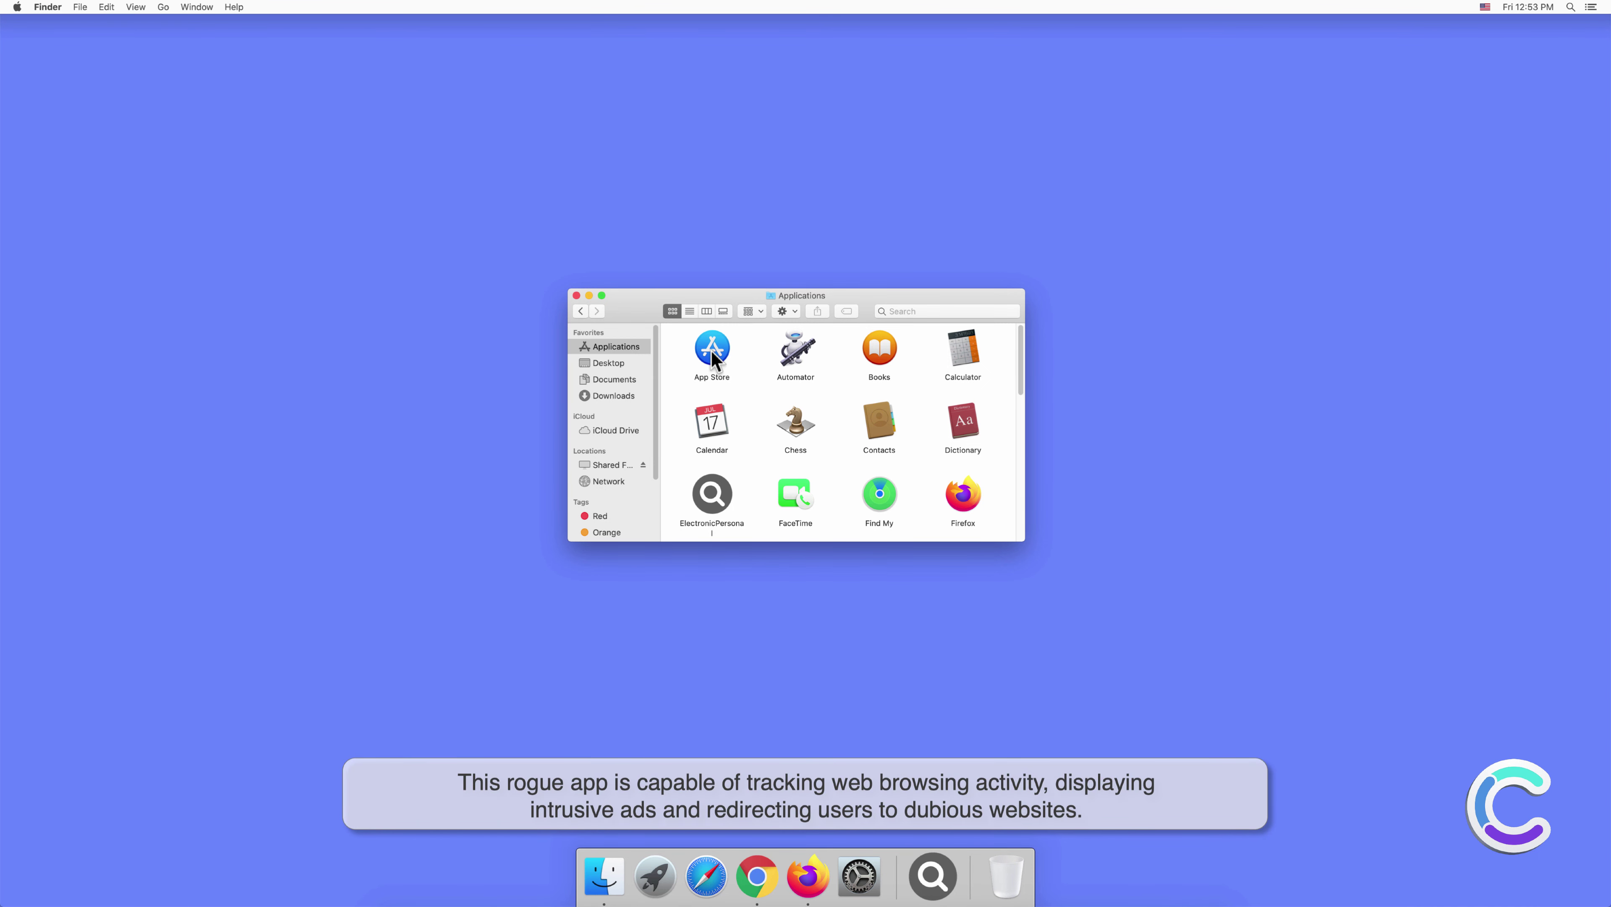
{"action": "left_click", "coordinate": [576, 296]}
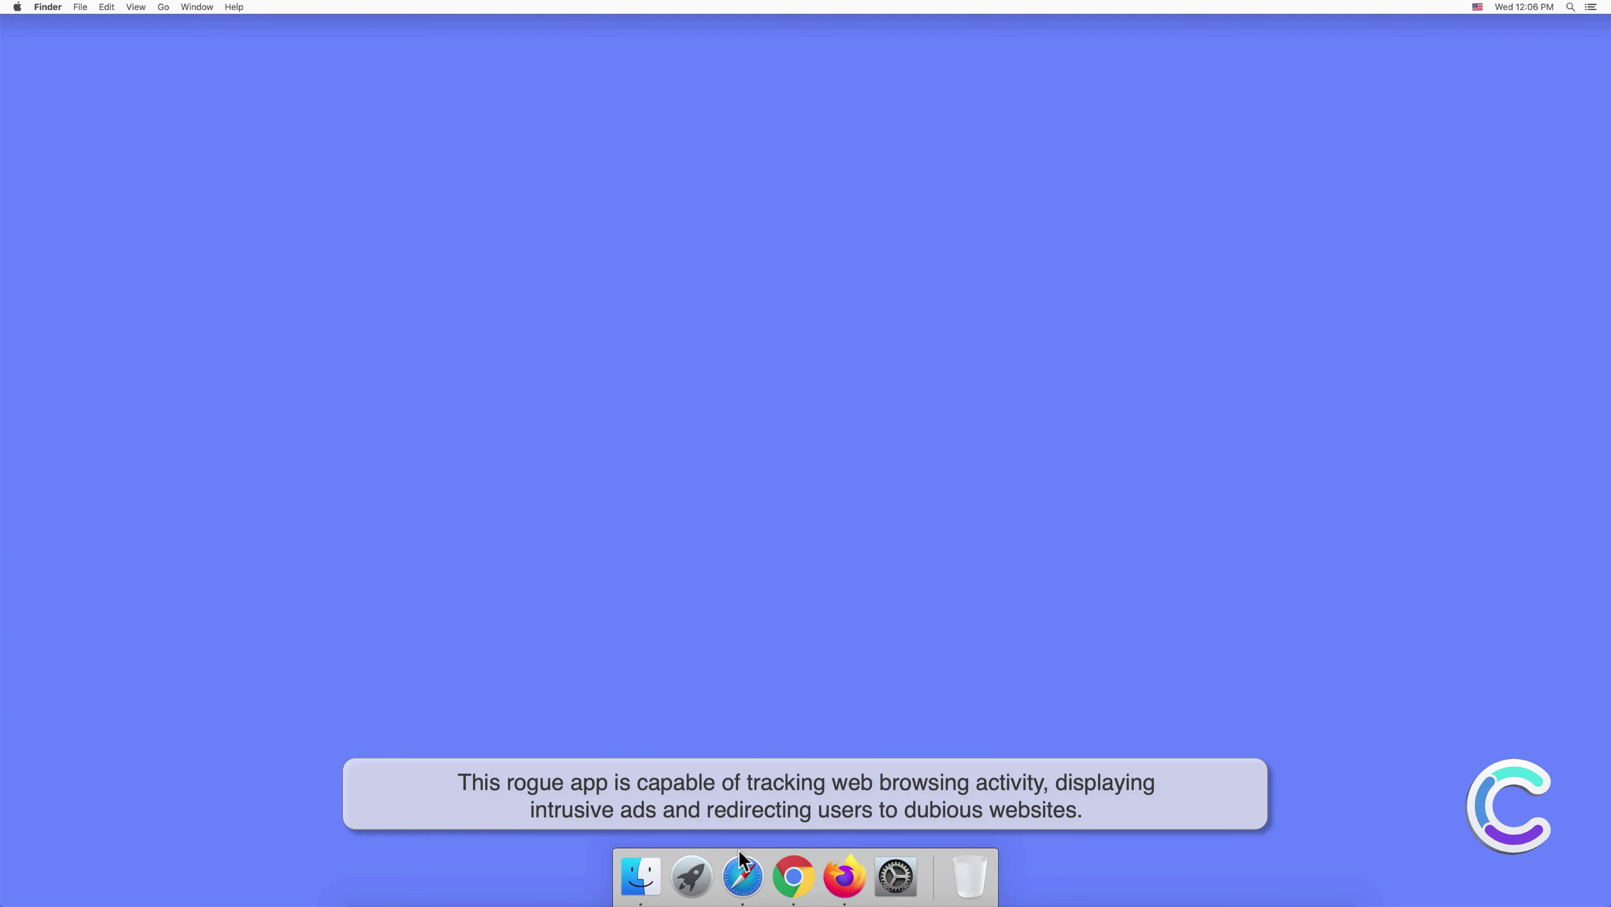
Launch Safari and view its Extensions preferences, where ElectronicPersonal 1.0 is installed
{"action": "left_click", "coordinate": [742, 874]}
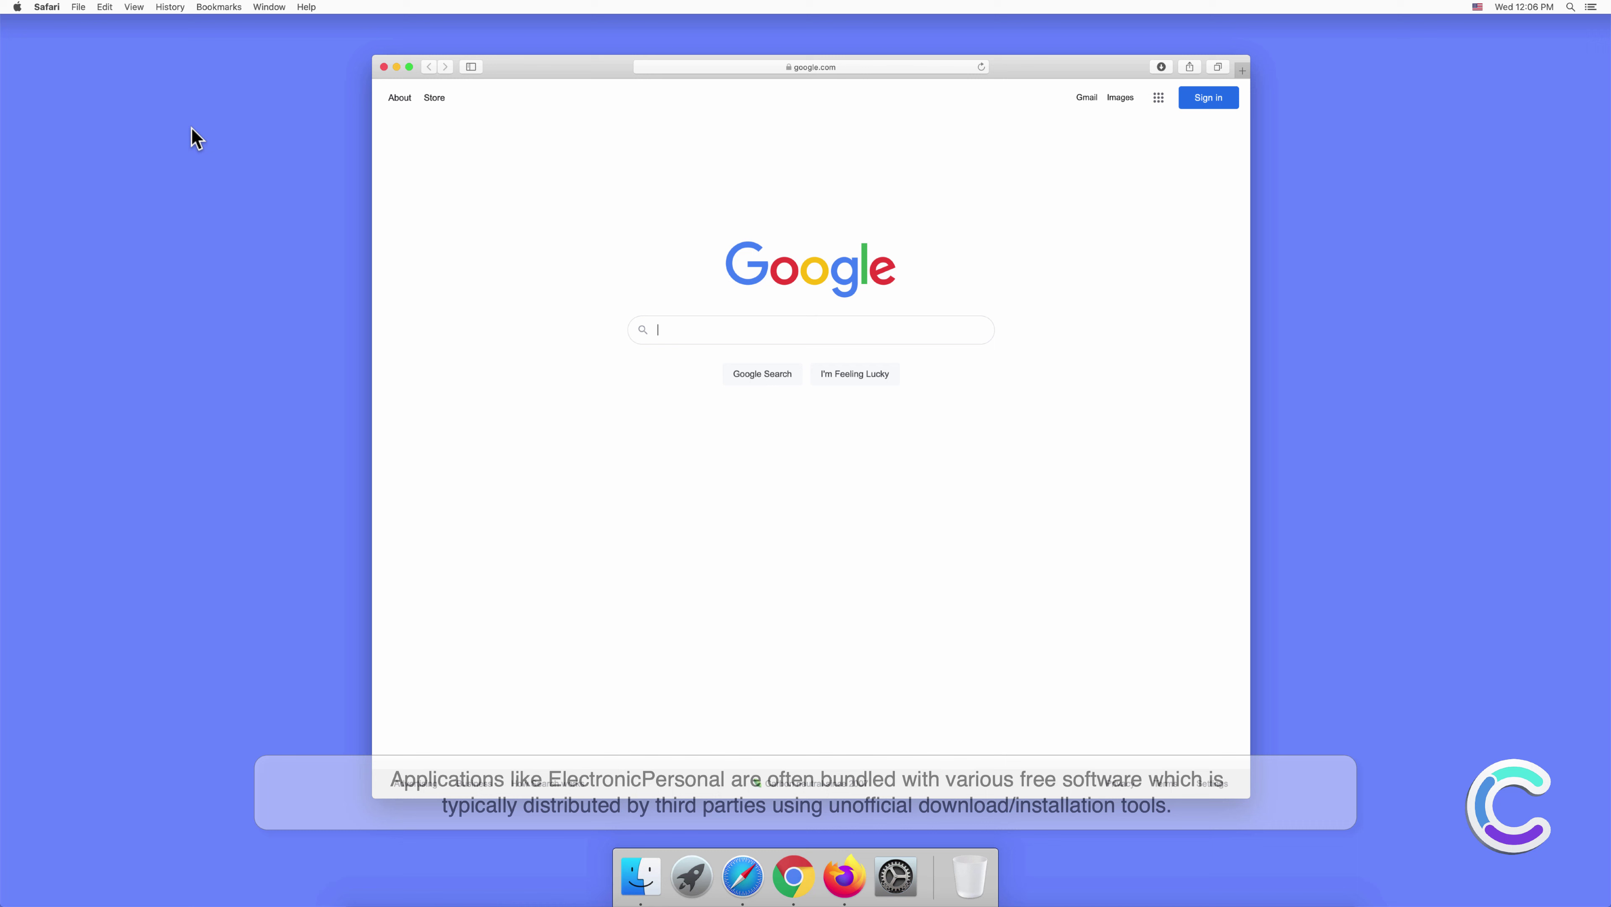
{"action": "left_click", "coordinate": [47, 8]}
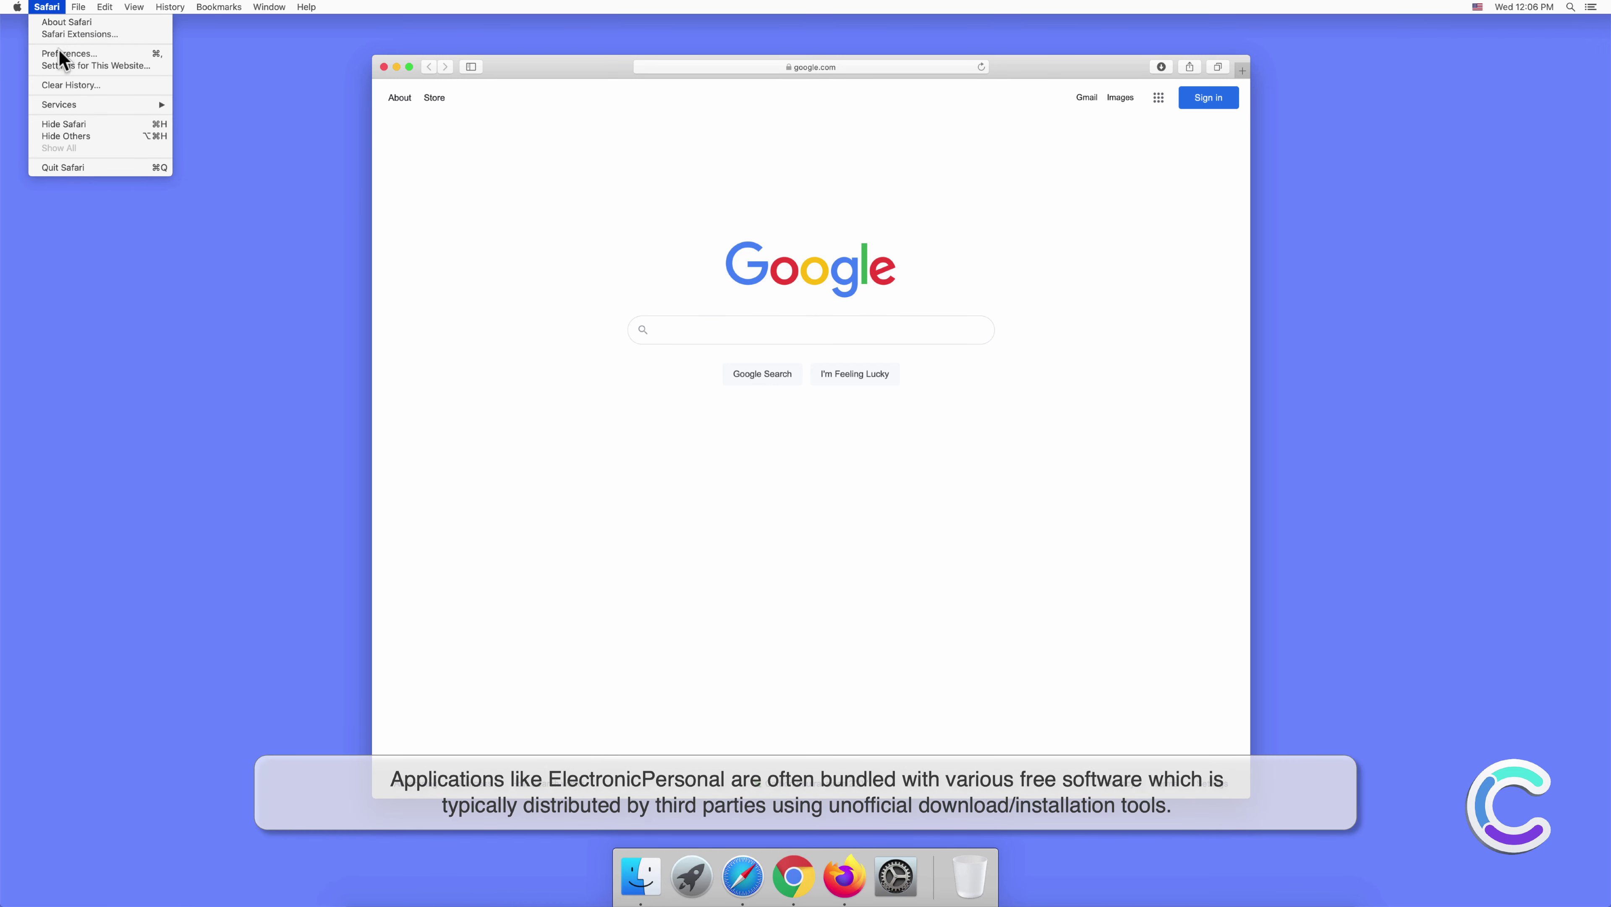
{"action": "left_click", "coordinate": [58, 54]}
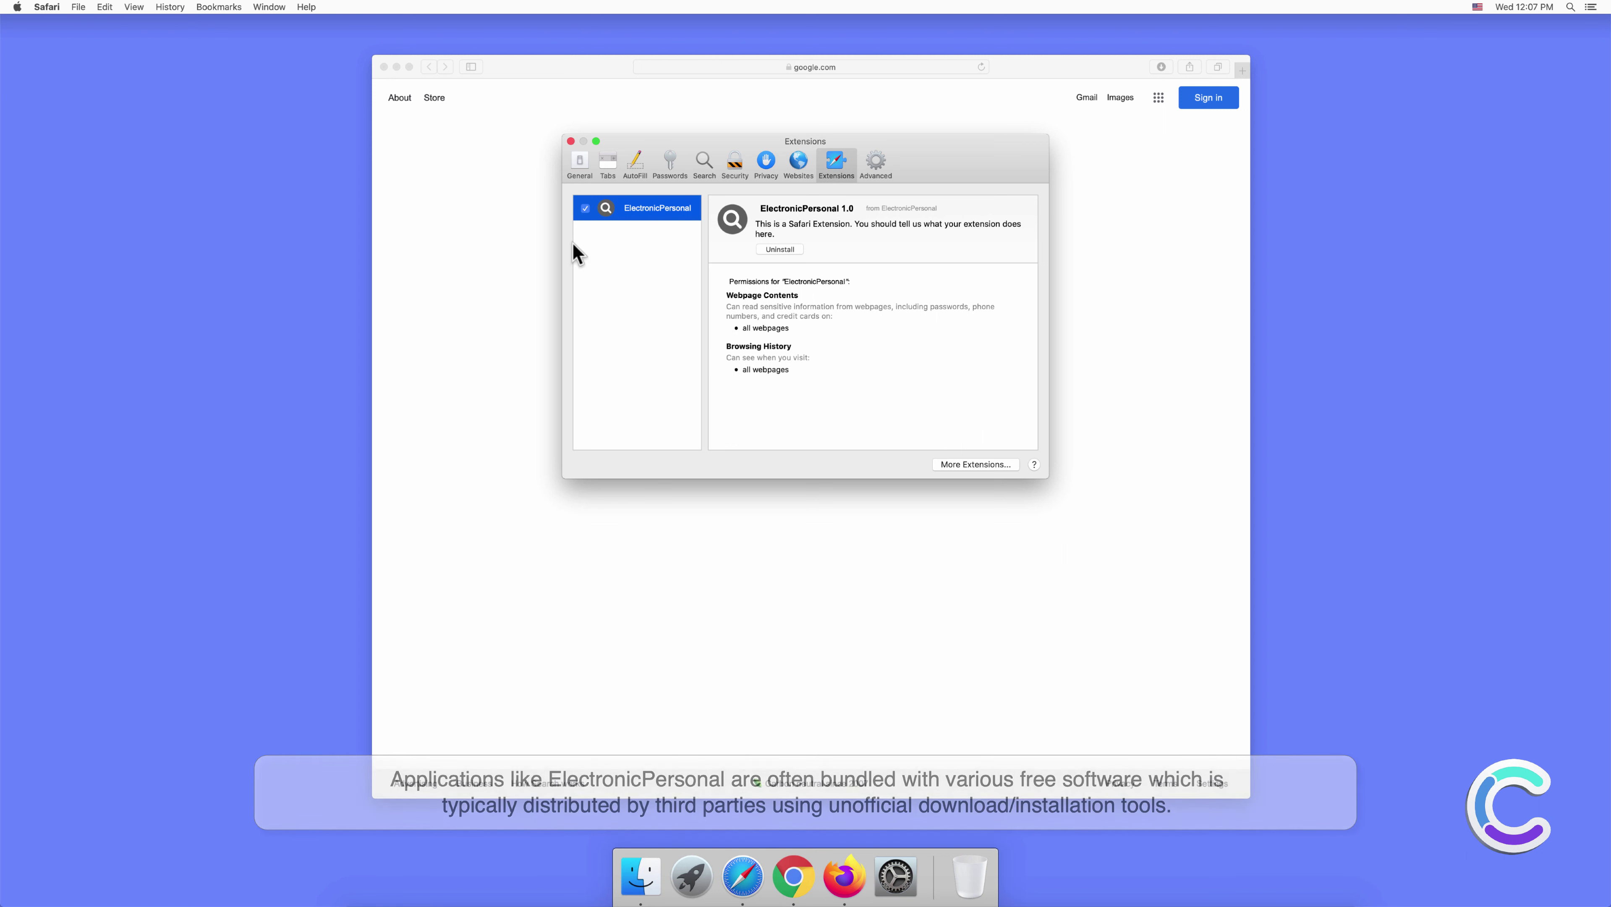
Close the extension settings and search for 'search engine test' in Safari
{"action": "left_click", "coordinate": [570, 141]}
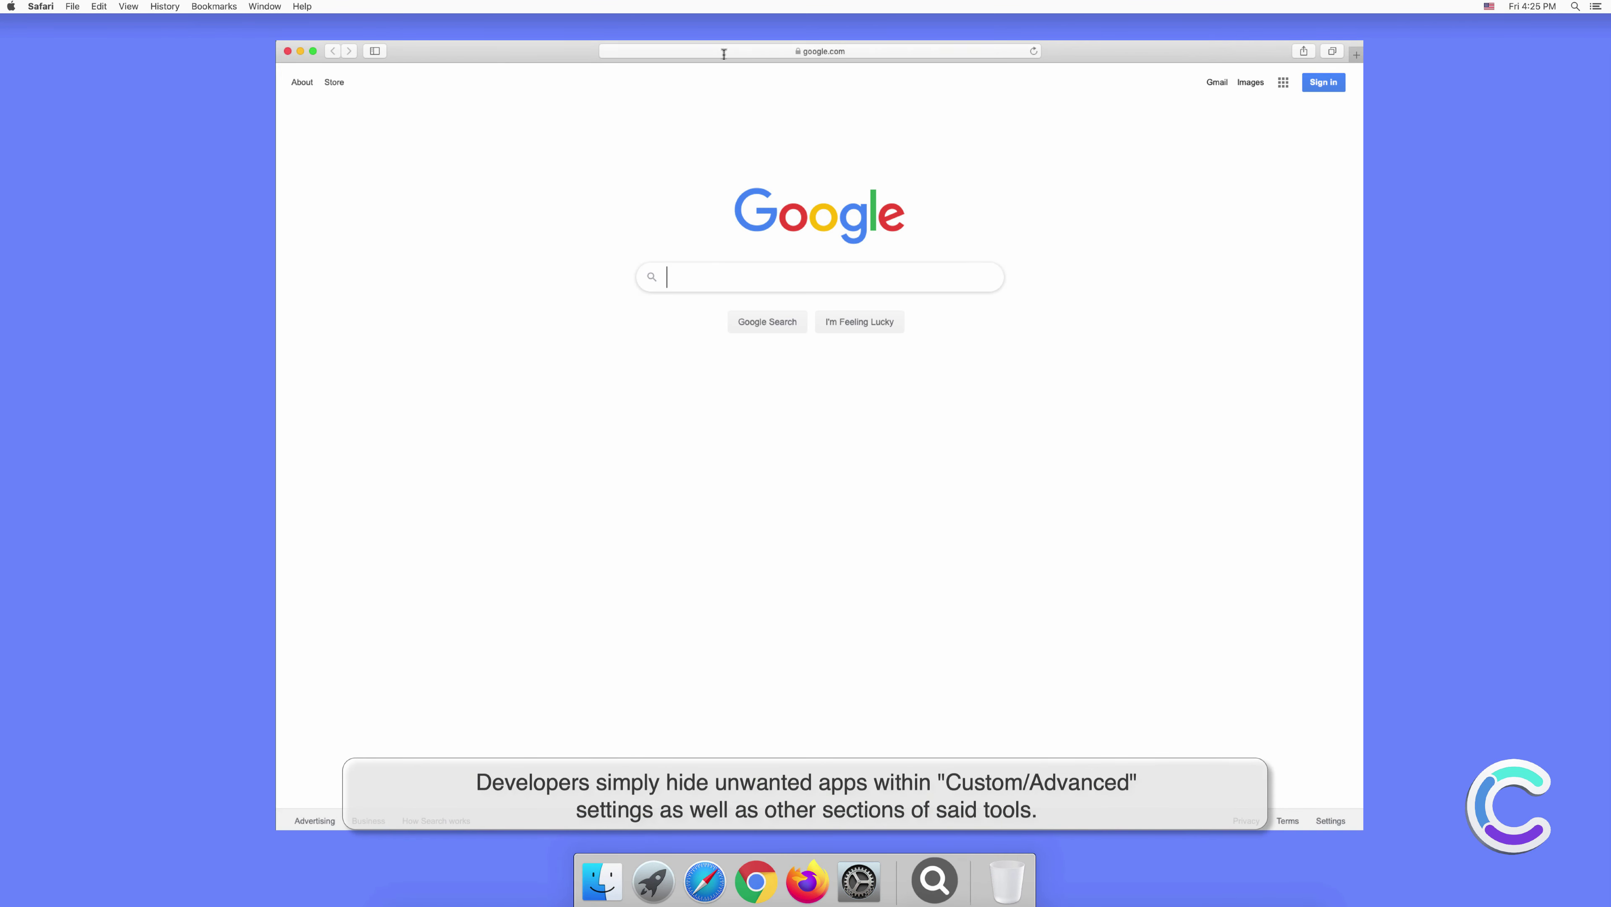
{"action": "left_click", "coordinate": [724, 50]}
{"action": "type", "text": "search e"}
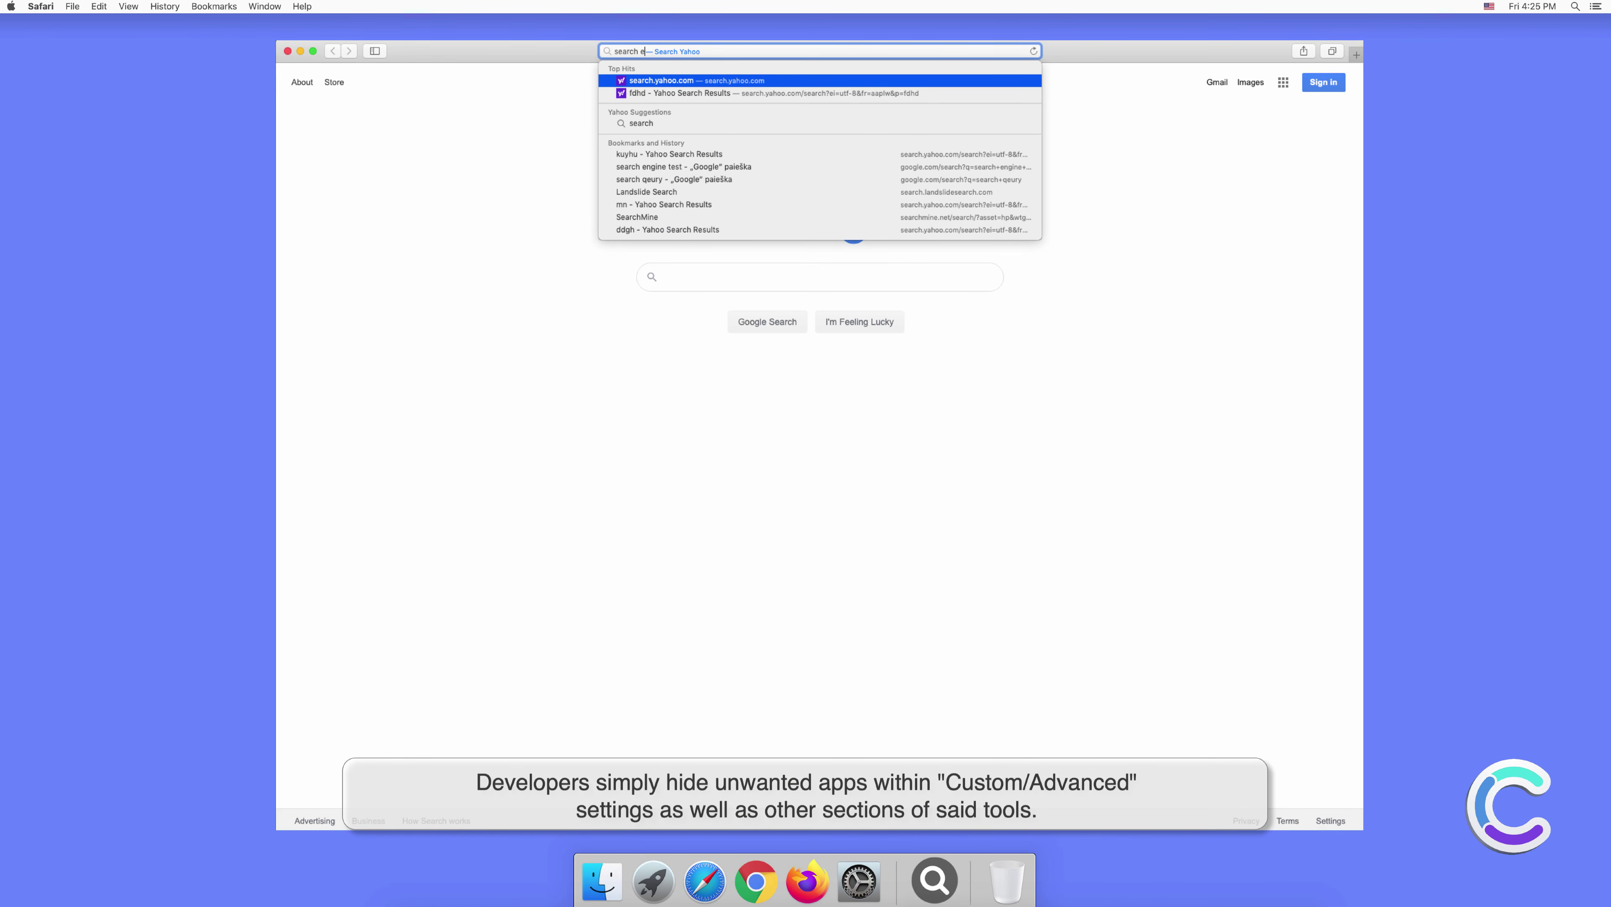
{"action": "type", "text": "ngine test"}
{"action": "key", "text": "Return"}
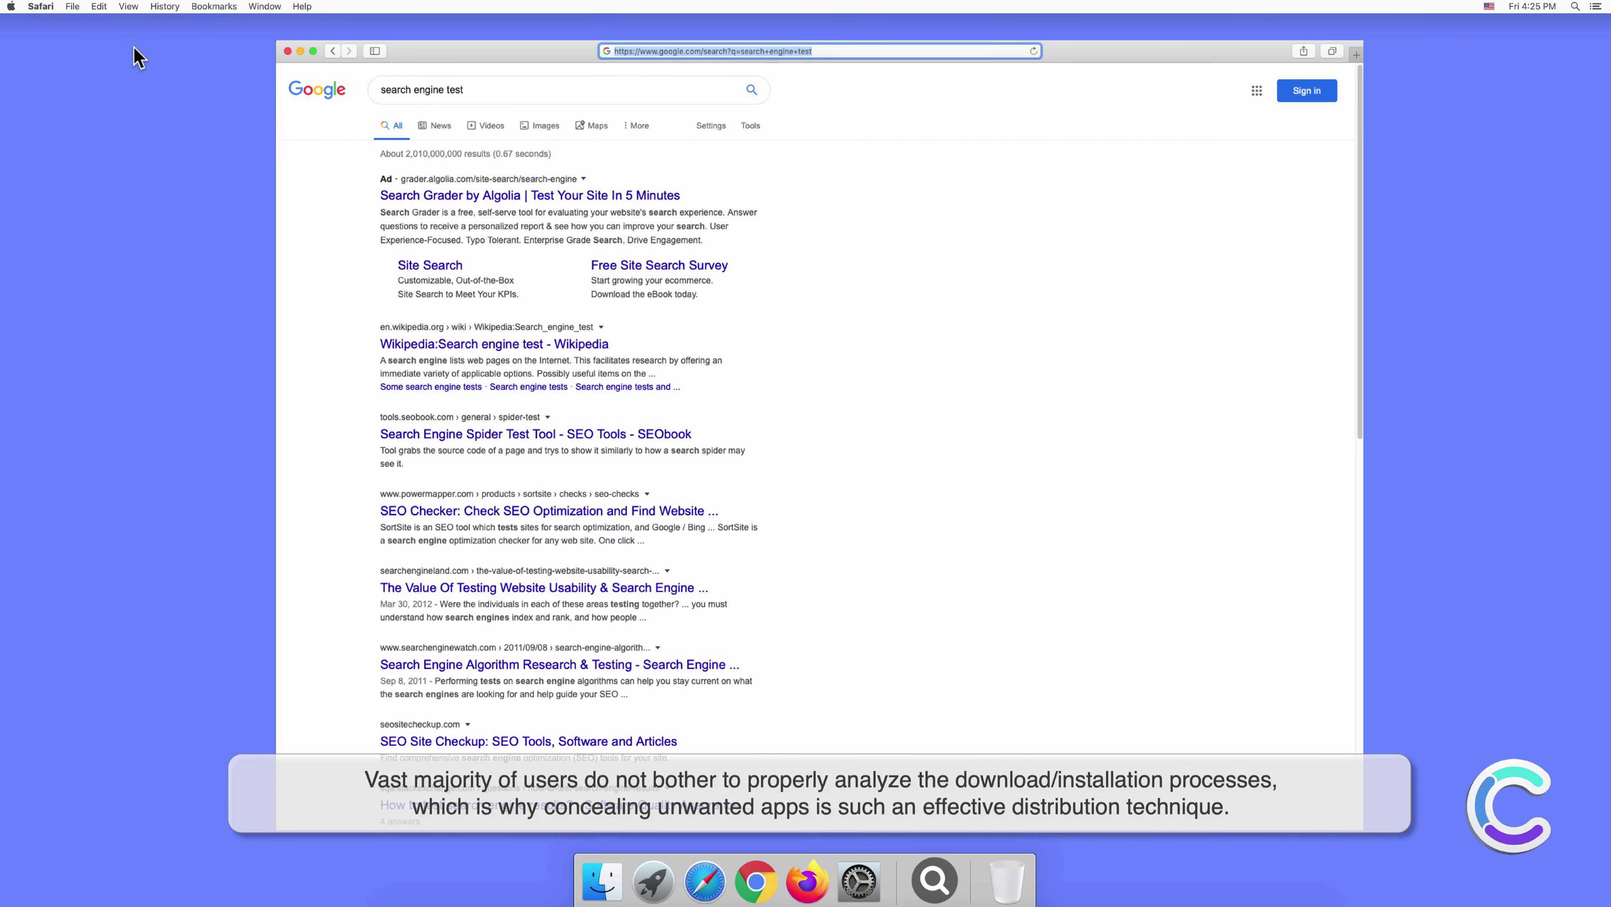
Confirm Yahoo as the default search engine in Safari preferences, then close them
{"action": "left_click", "coordinate": [42, 8]}
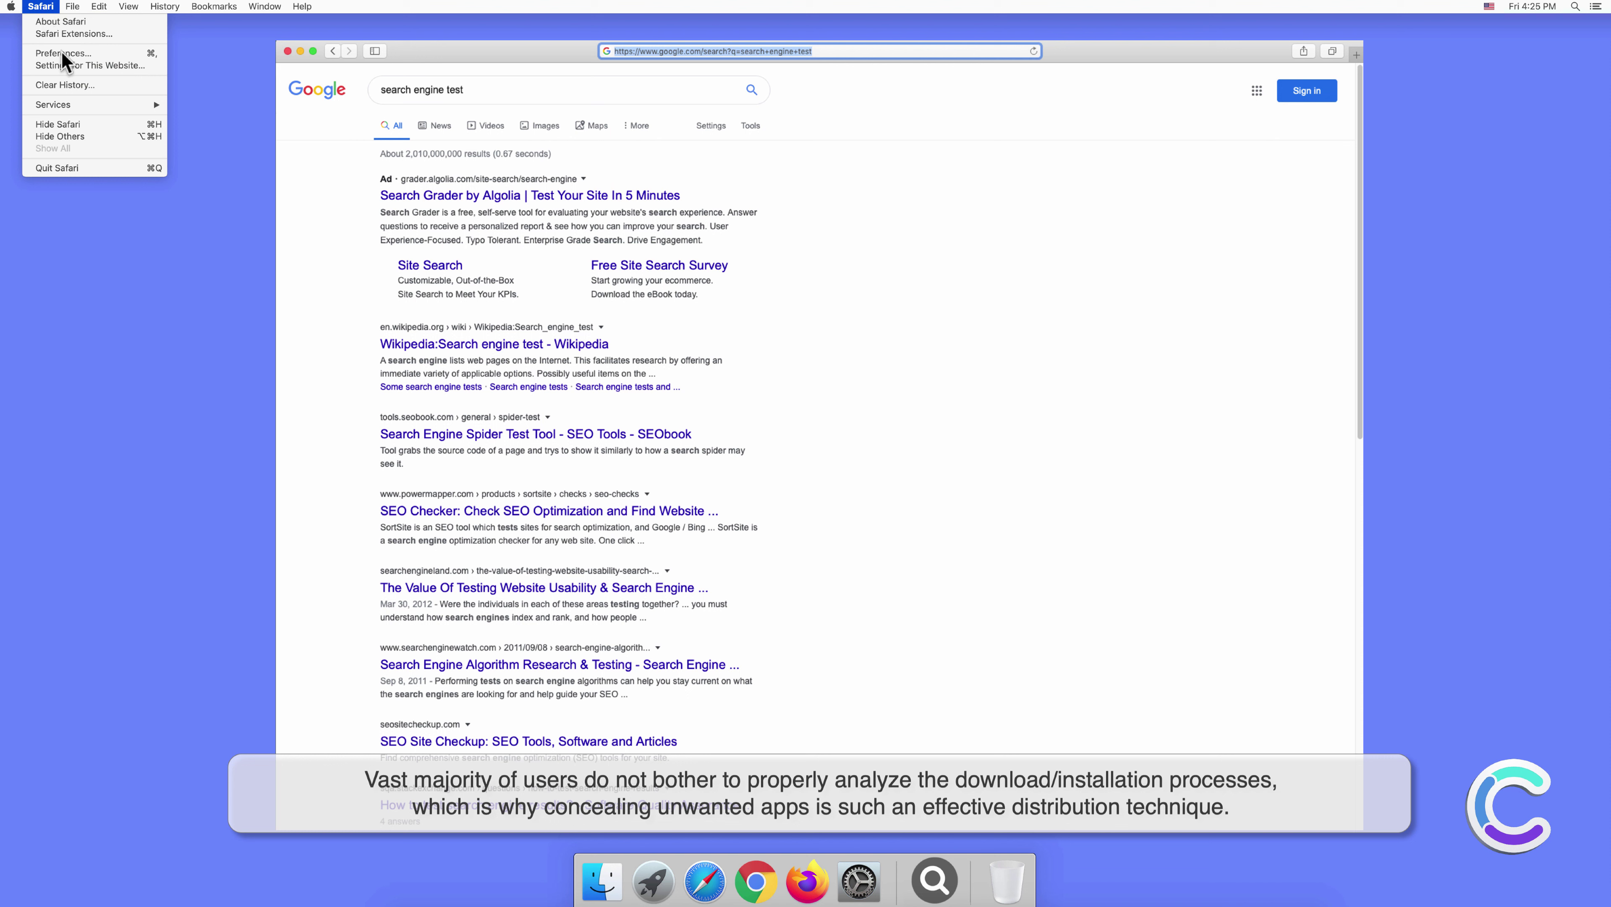
{"action": "left_click", "coordinate": [84, 66]}
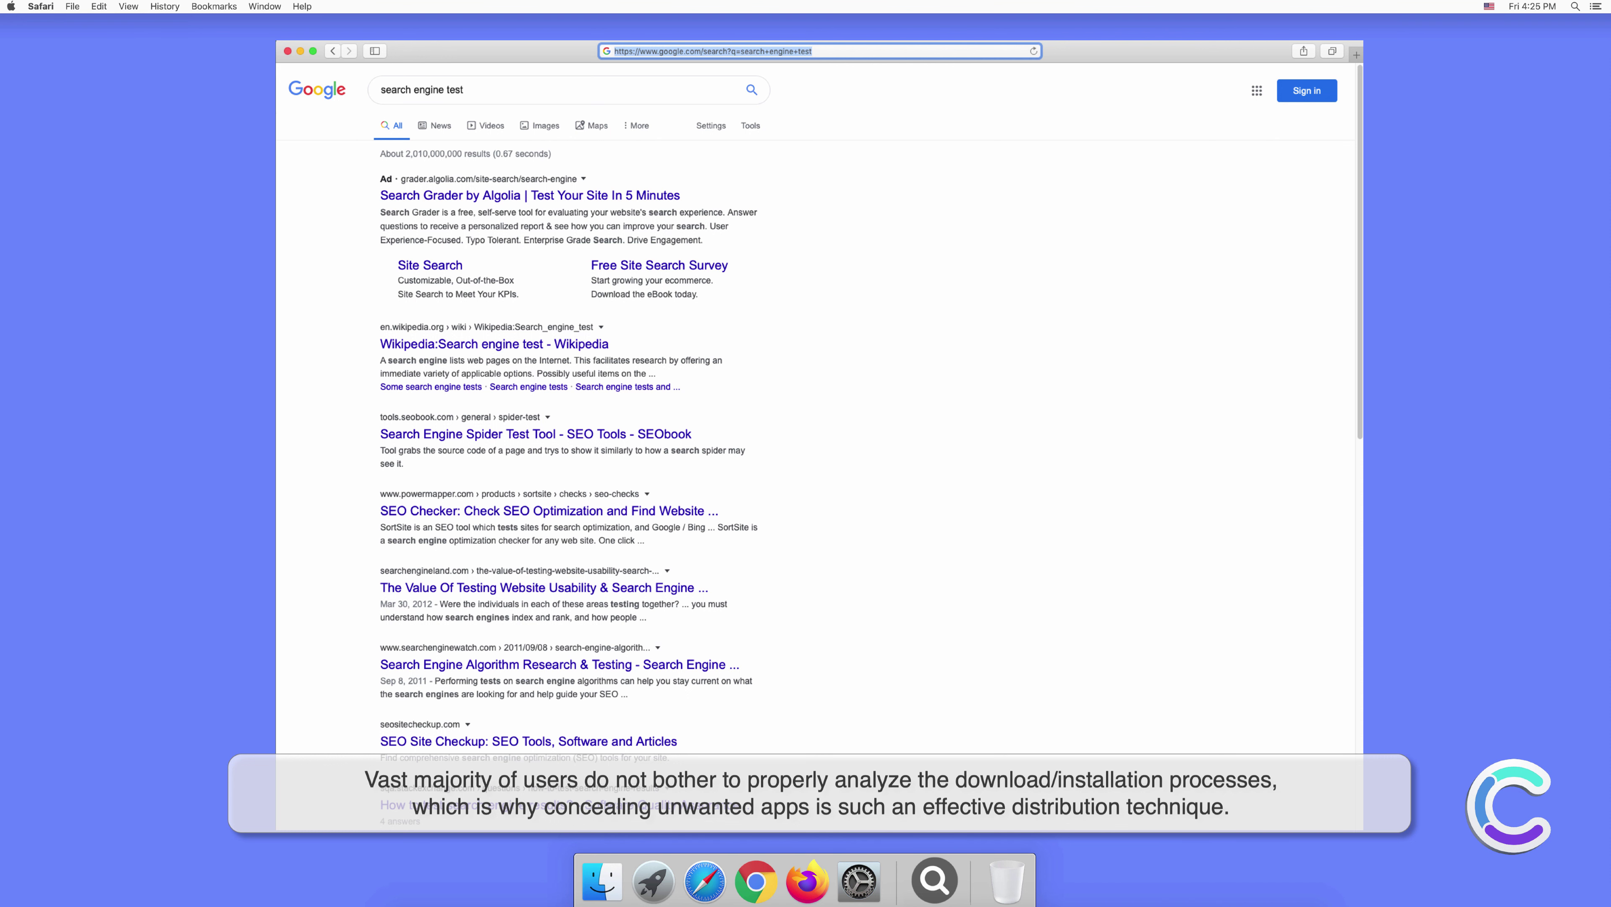
{"action": "left_click", "coordinate": [985, 323]}
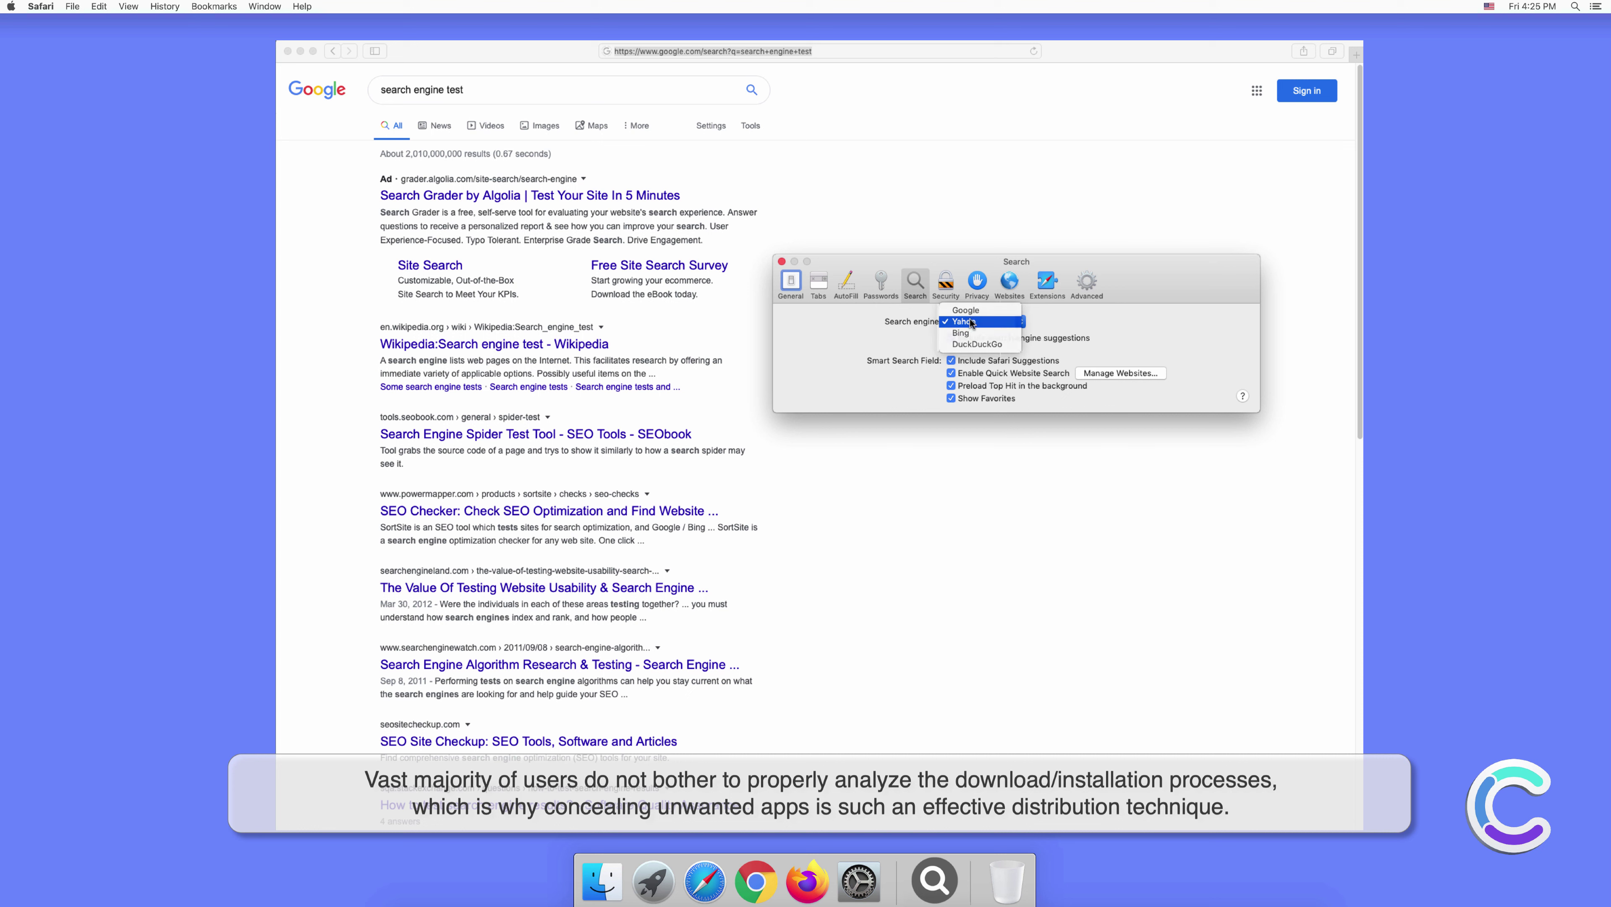
{"action": "left_click", "coordinate": [971, 322]}
{"action": "left_click", "coordinate": [782, 261]}
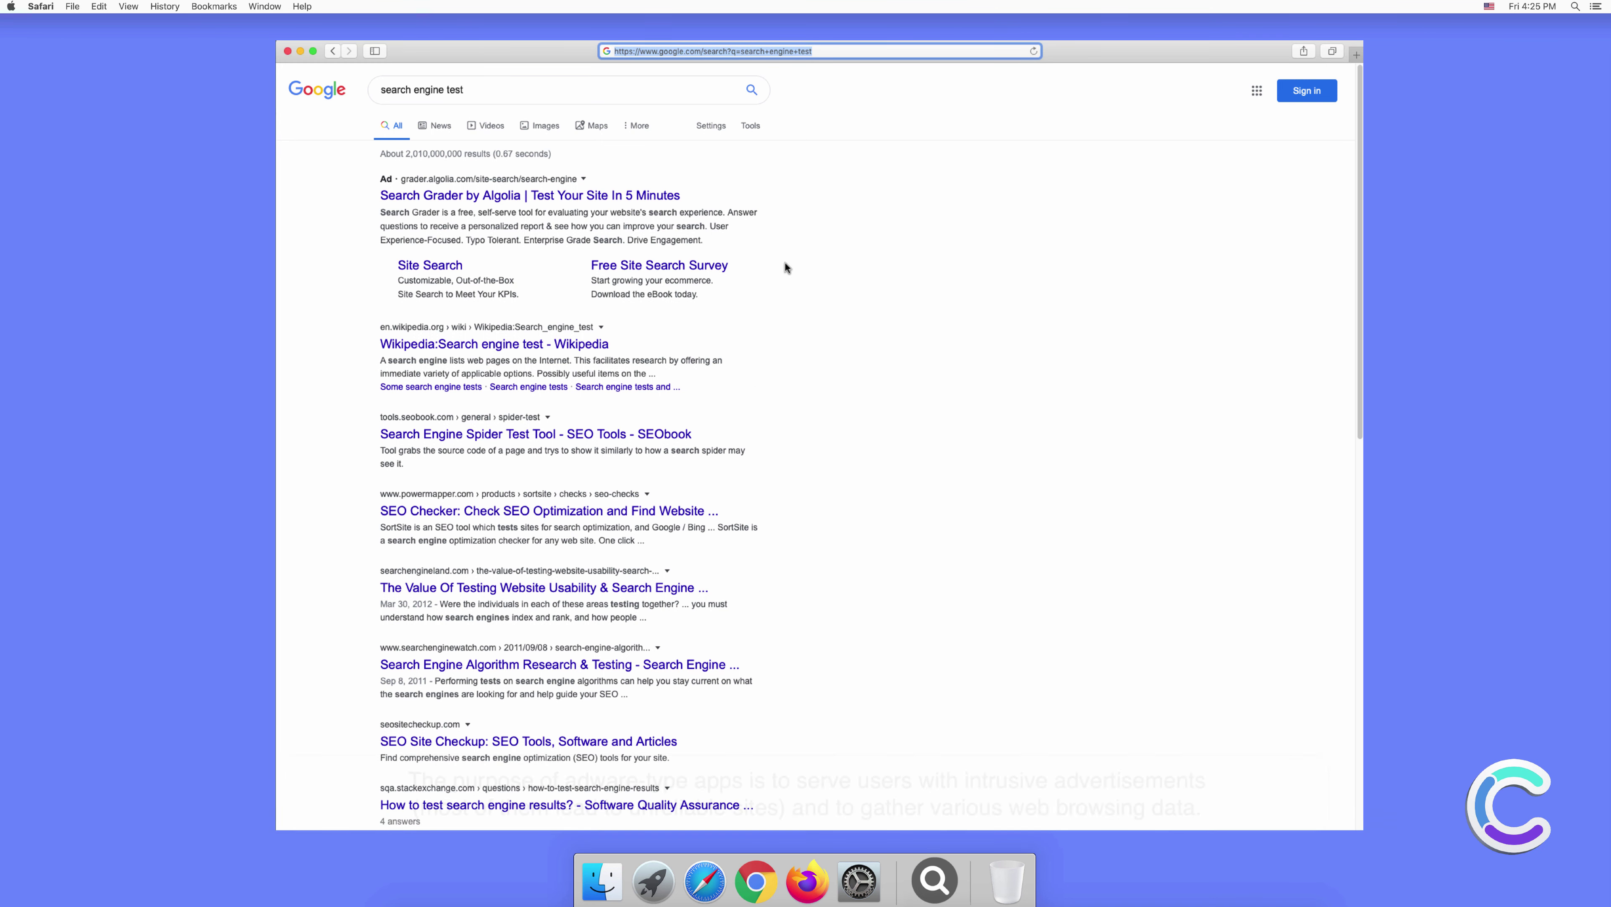
Search for 'testing search engine' in a new Safari tab
{"action": "left_click", "coordinate": [1355, 51]}
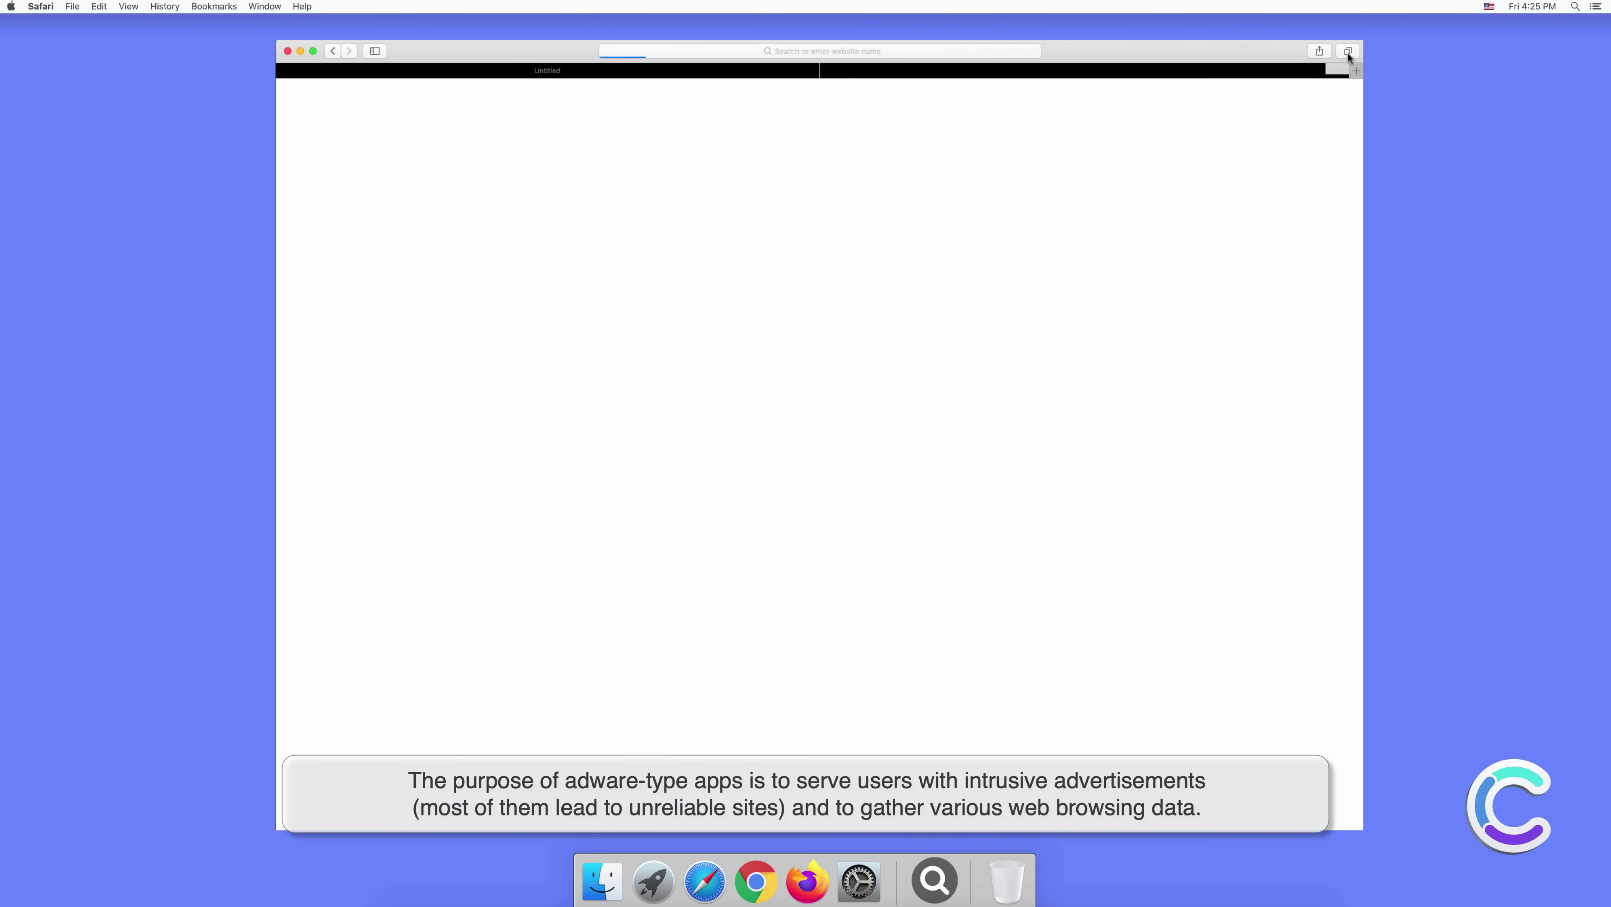
{"action": "left_click", "coordinate": [902, 51]}
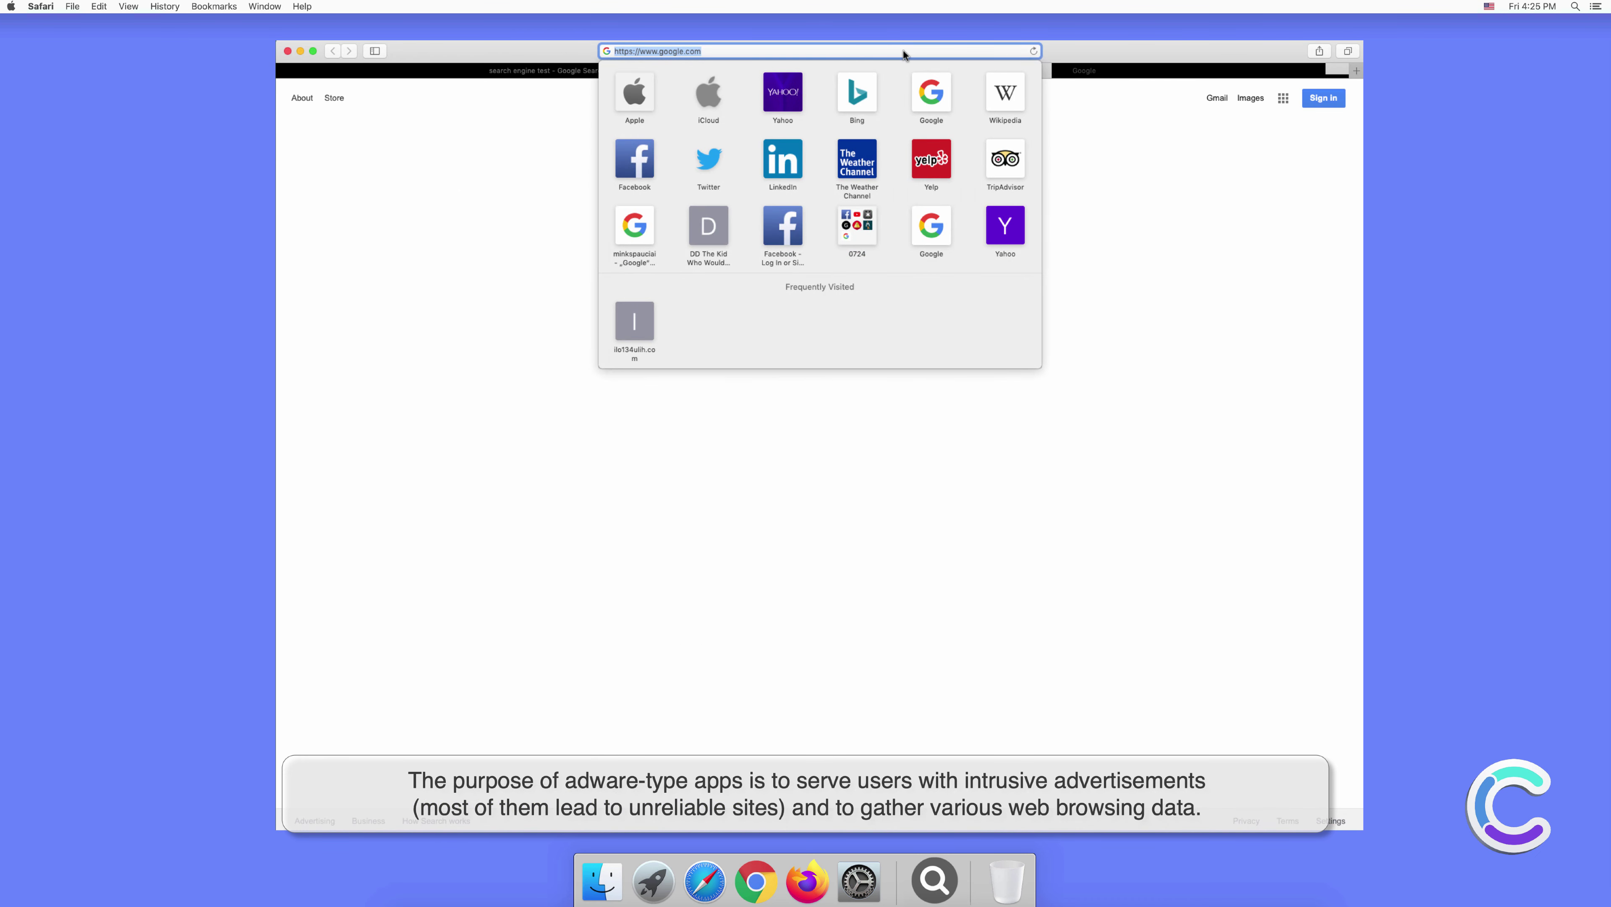
{"action": "type", "text": "testing"}
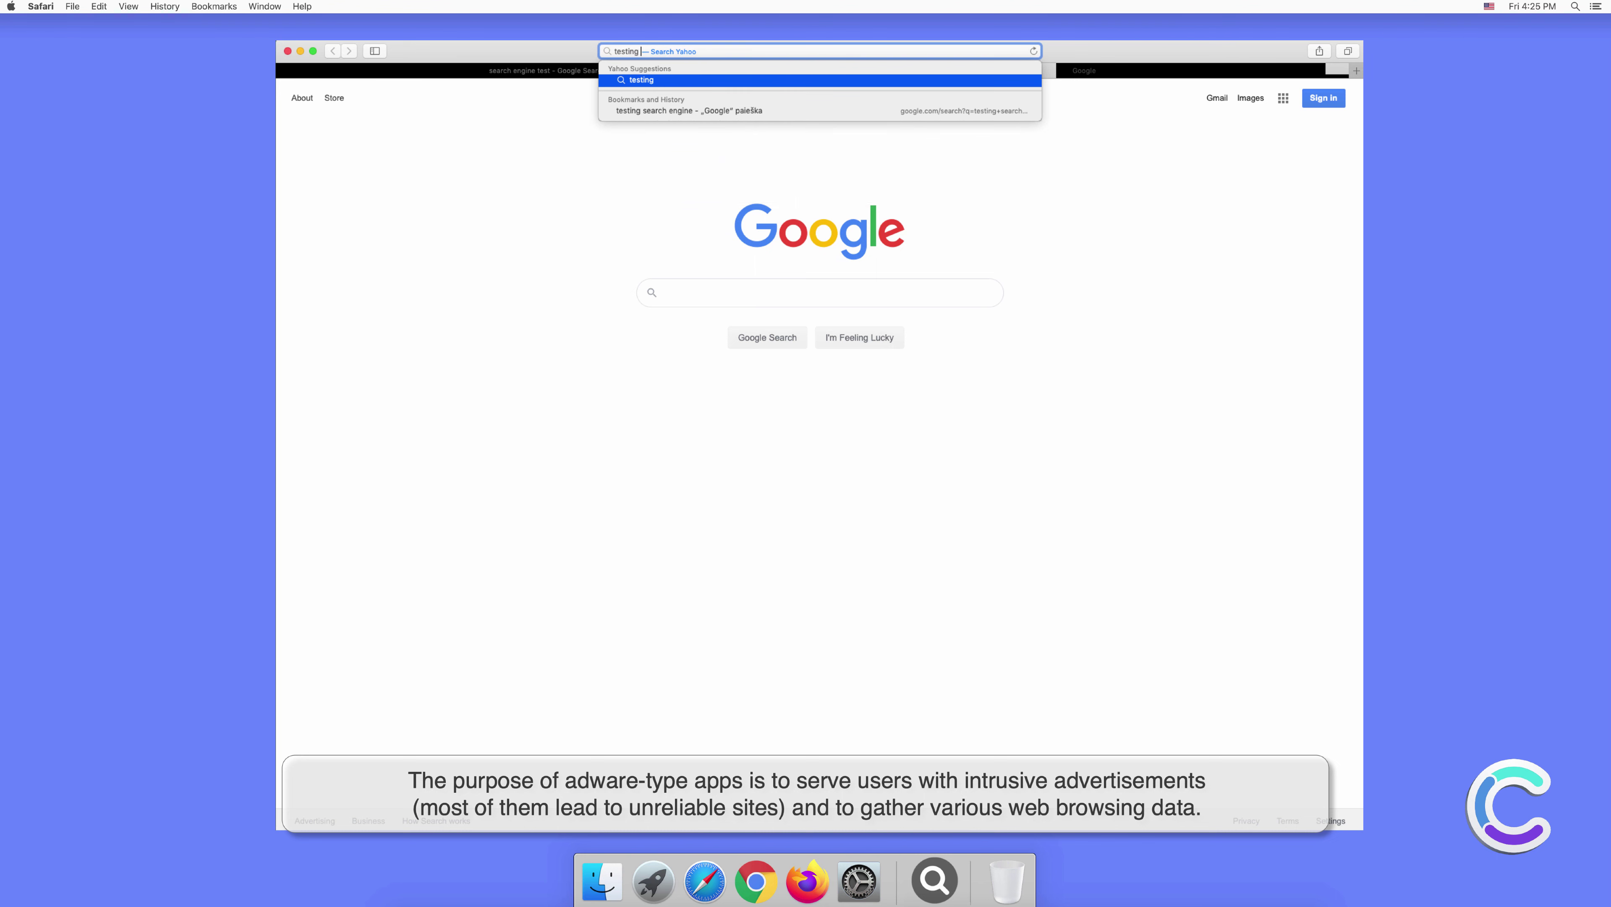
{"action": "type", "text": " search"}
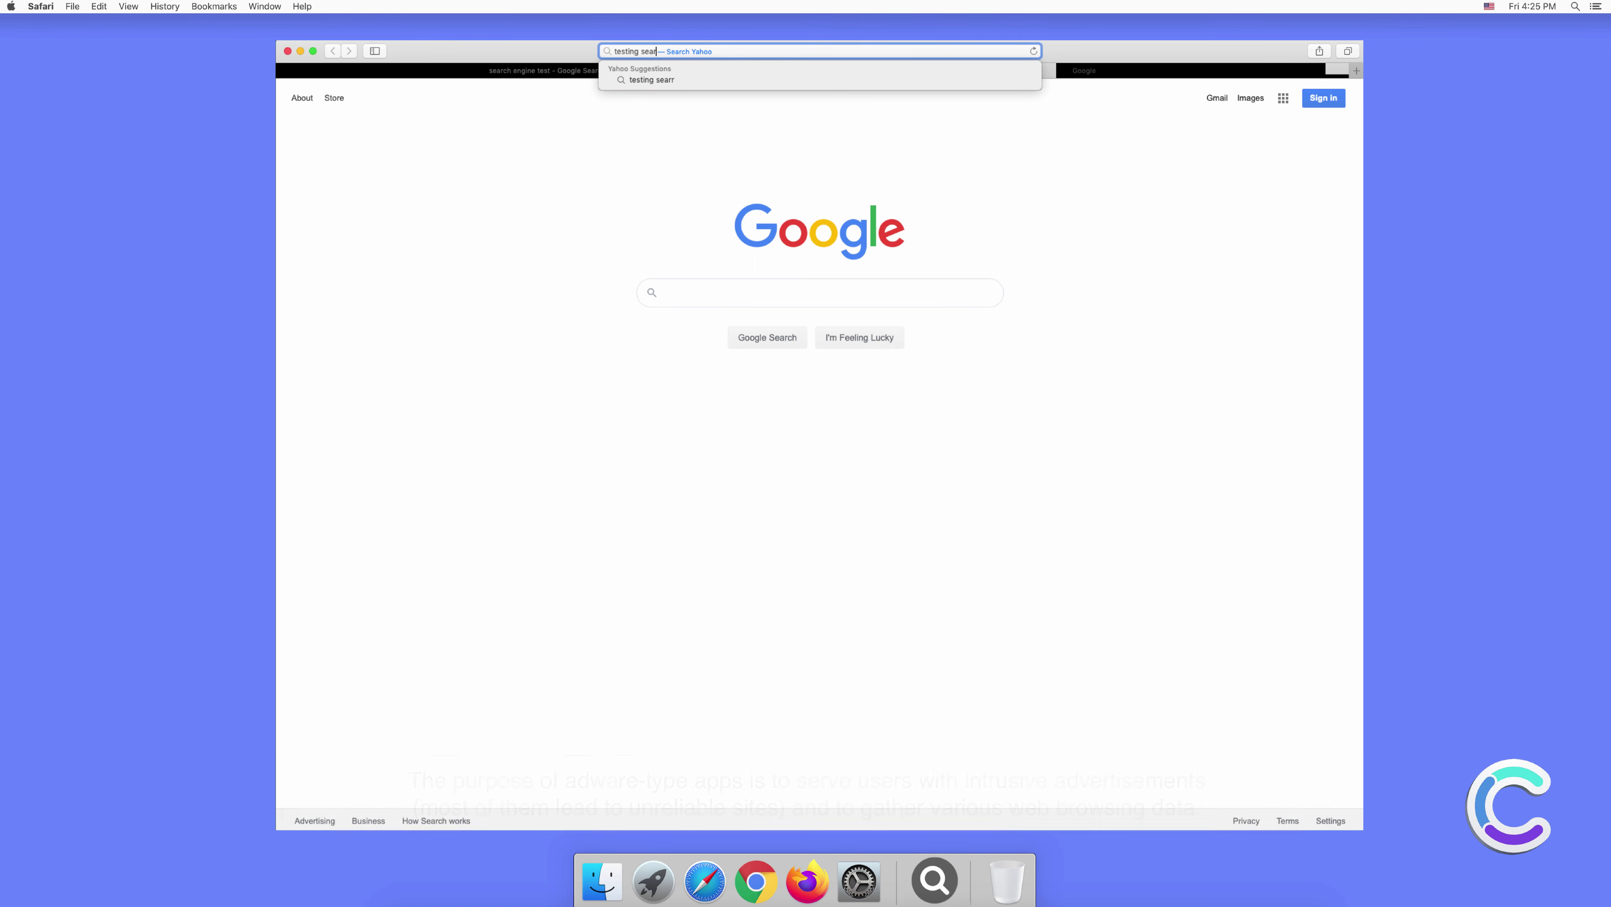
{"action": "type", "text": " engine"}
{"action": "key", "text": "Return"}
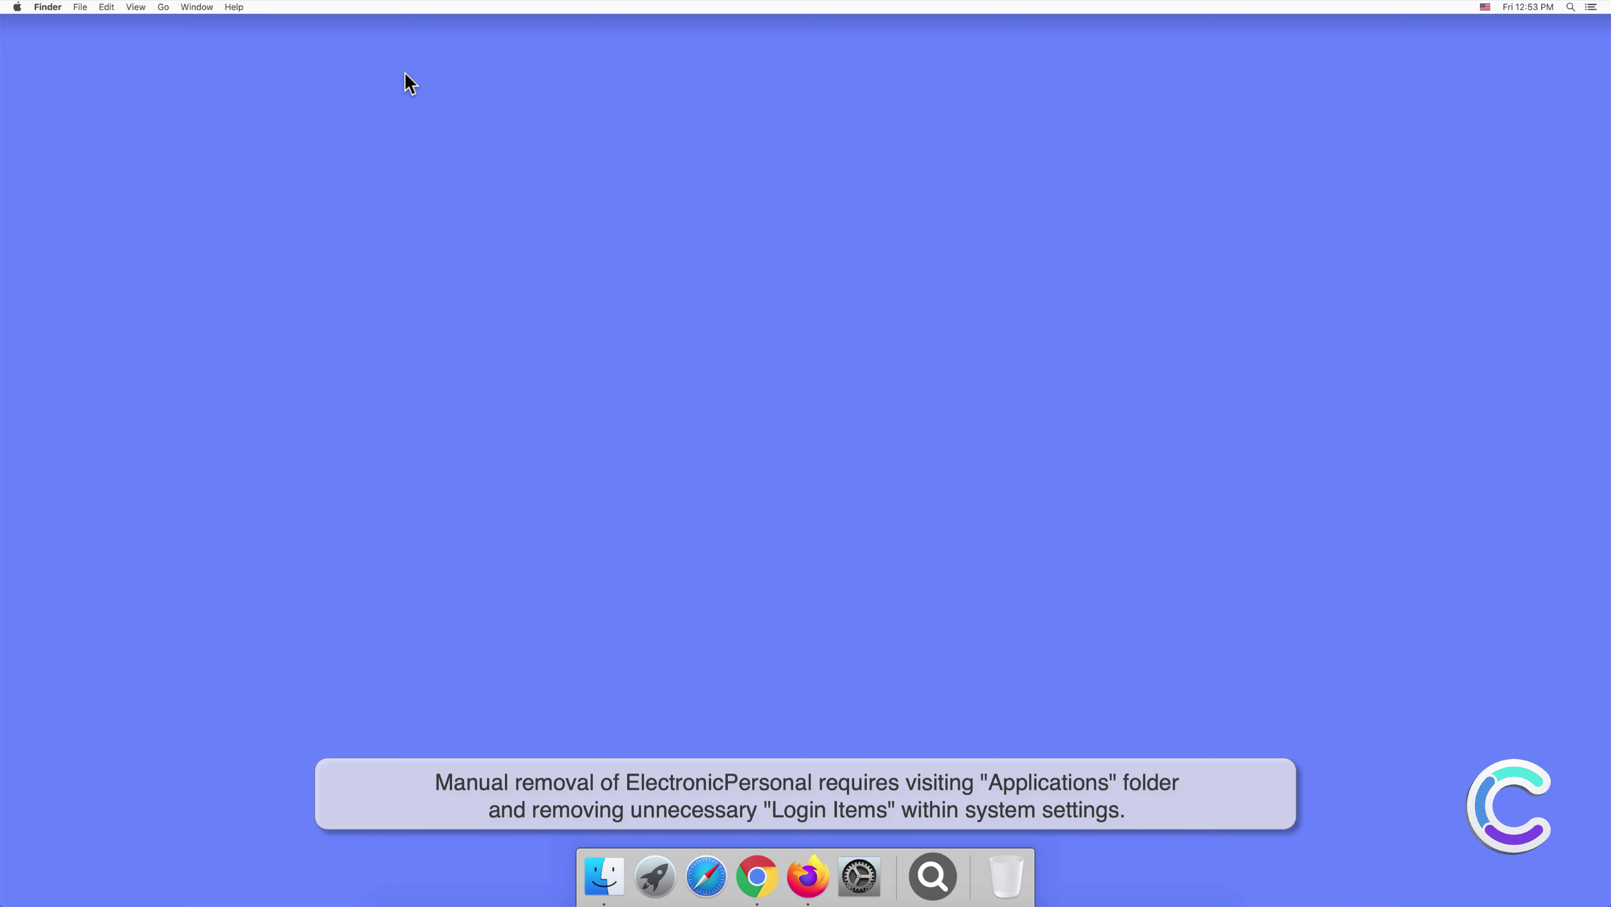
Move the ElectronicPersonal app from Applications to the Trash and close the Finder window
{"action": "left_click", "coordinate": [603, 876]}
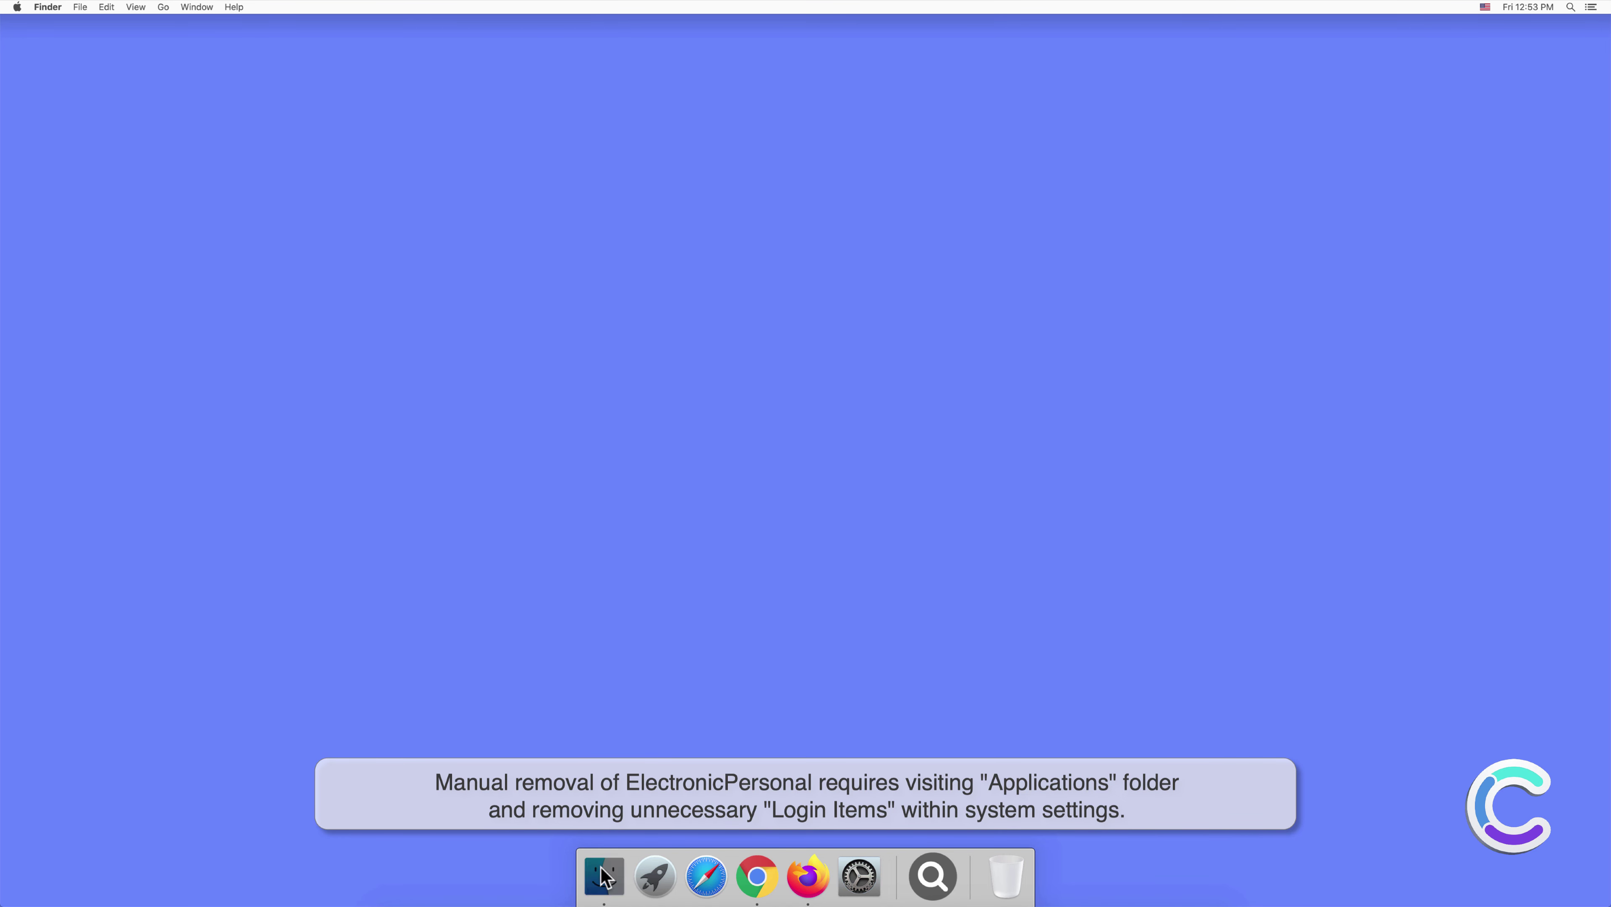
{"action": "left_click", "coordinate": [616, 348]}
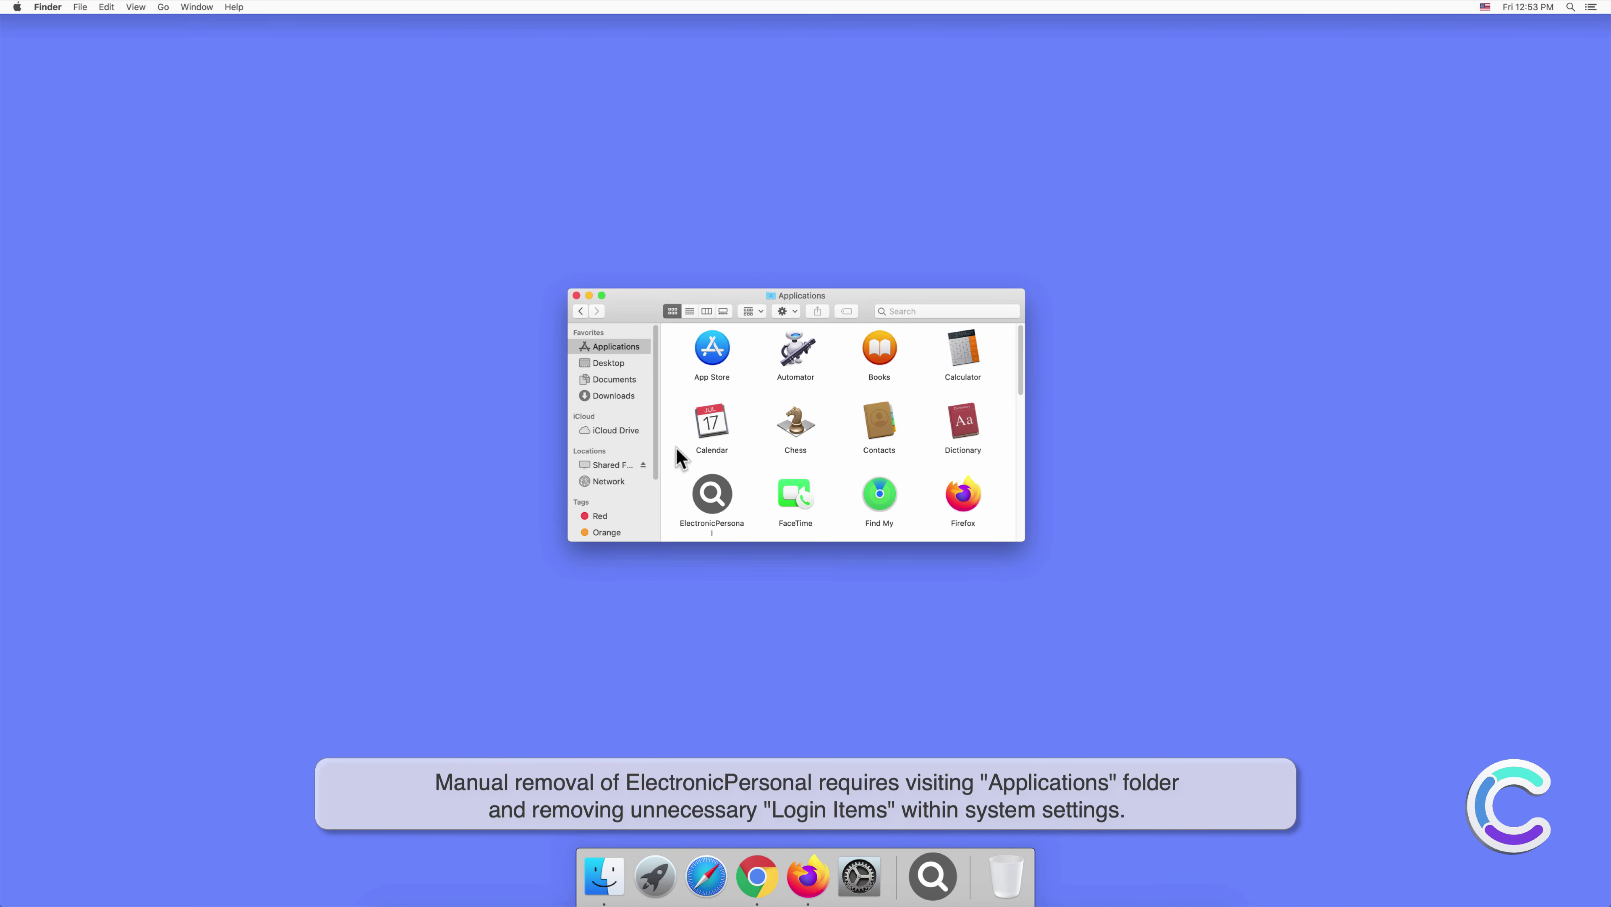
{"action": "left_click", "coordinate": [712, 495]}
{"action": "right_click", "coordinate": [720, 500]}
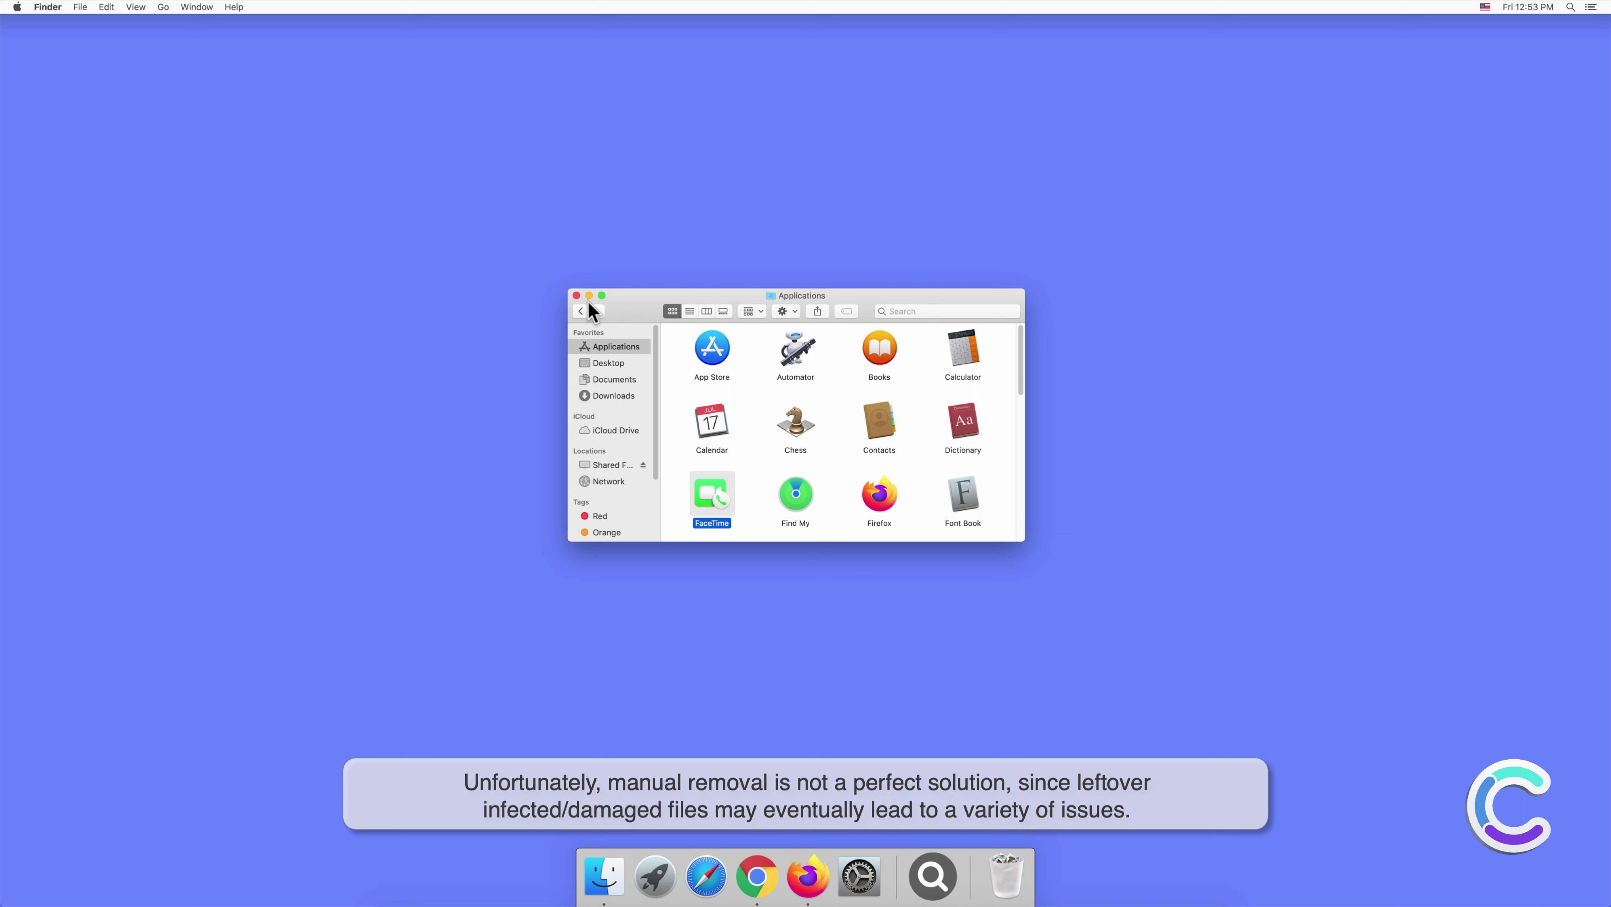
{"action": "left_click", "coordinate": [576, 296]}
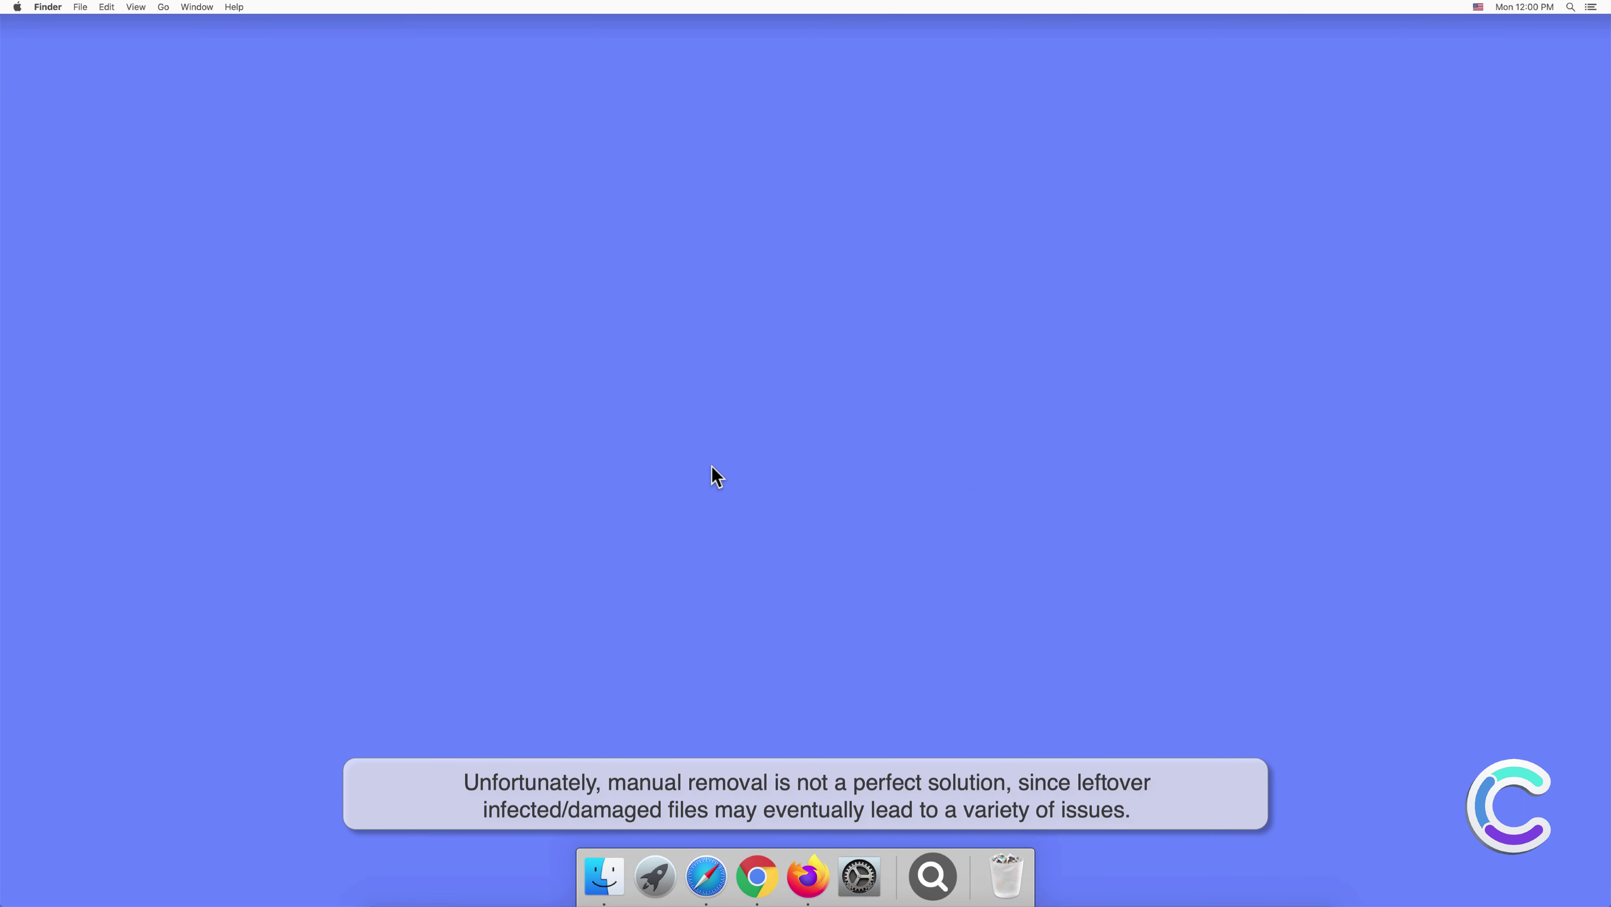
Open Users & Groups in System Preferences and view the empty Login Items list
{"action": "left_click", "coordinate": [860, 874]}
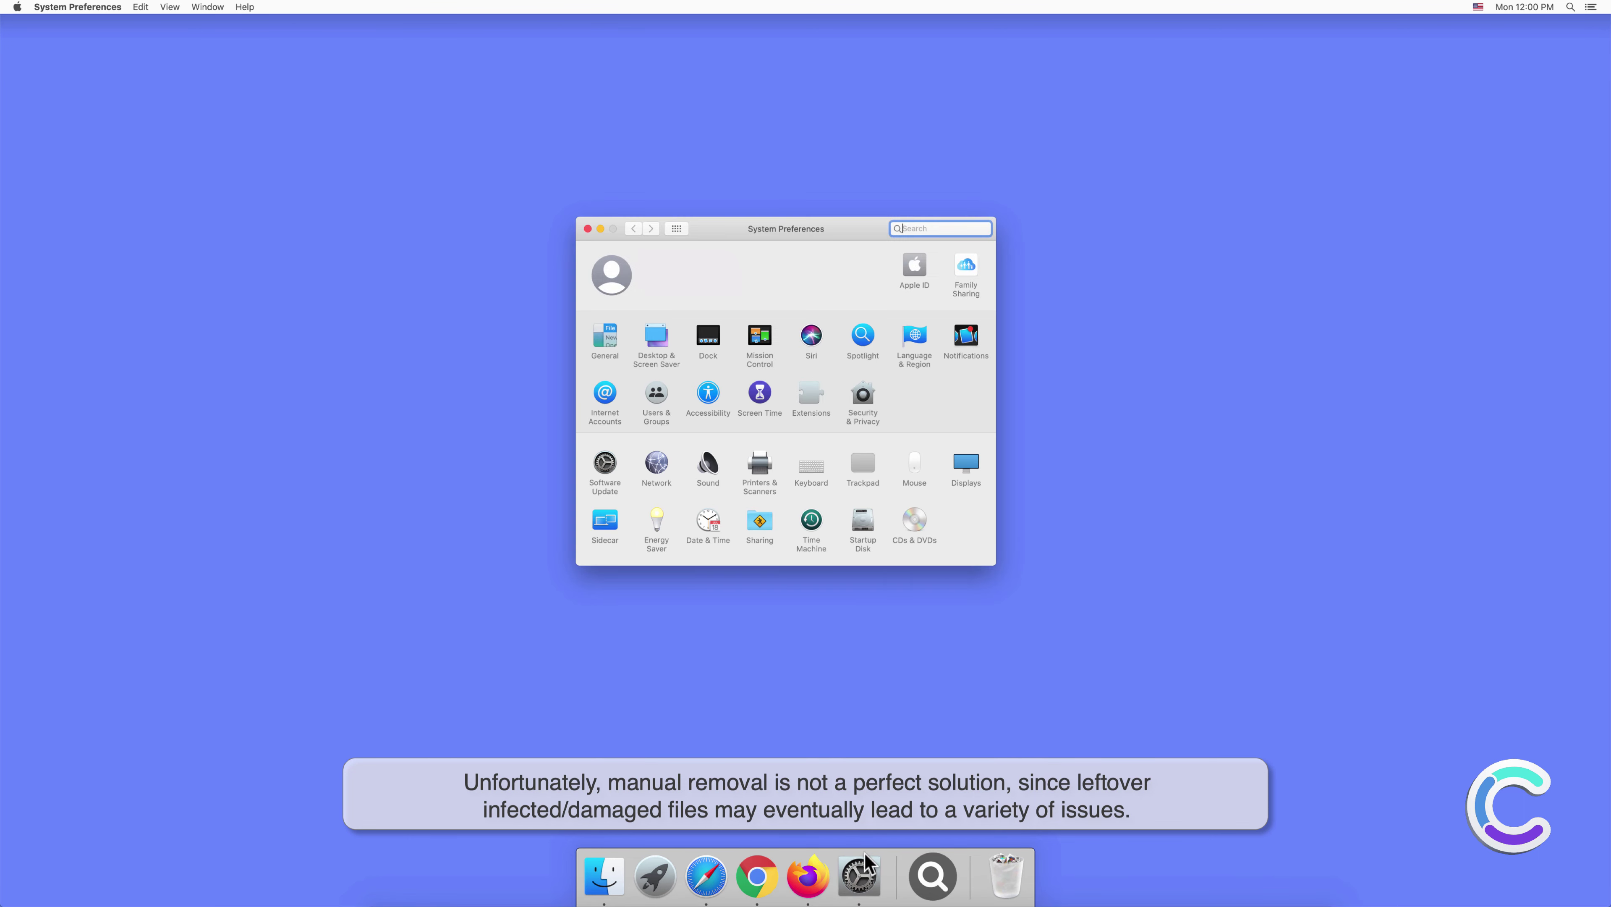
{"action": "left_click", "coordinate": [654, 395]}
{"action": "left_click", "coordinate": [864, 259]}
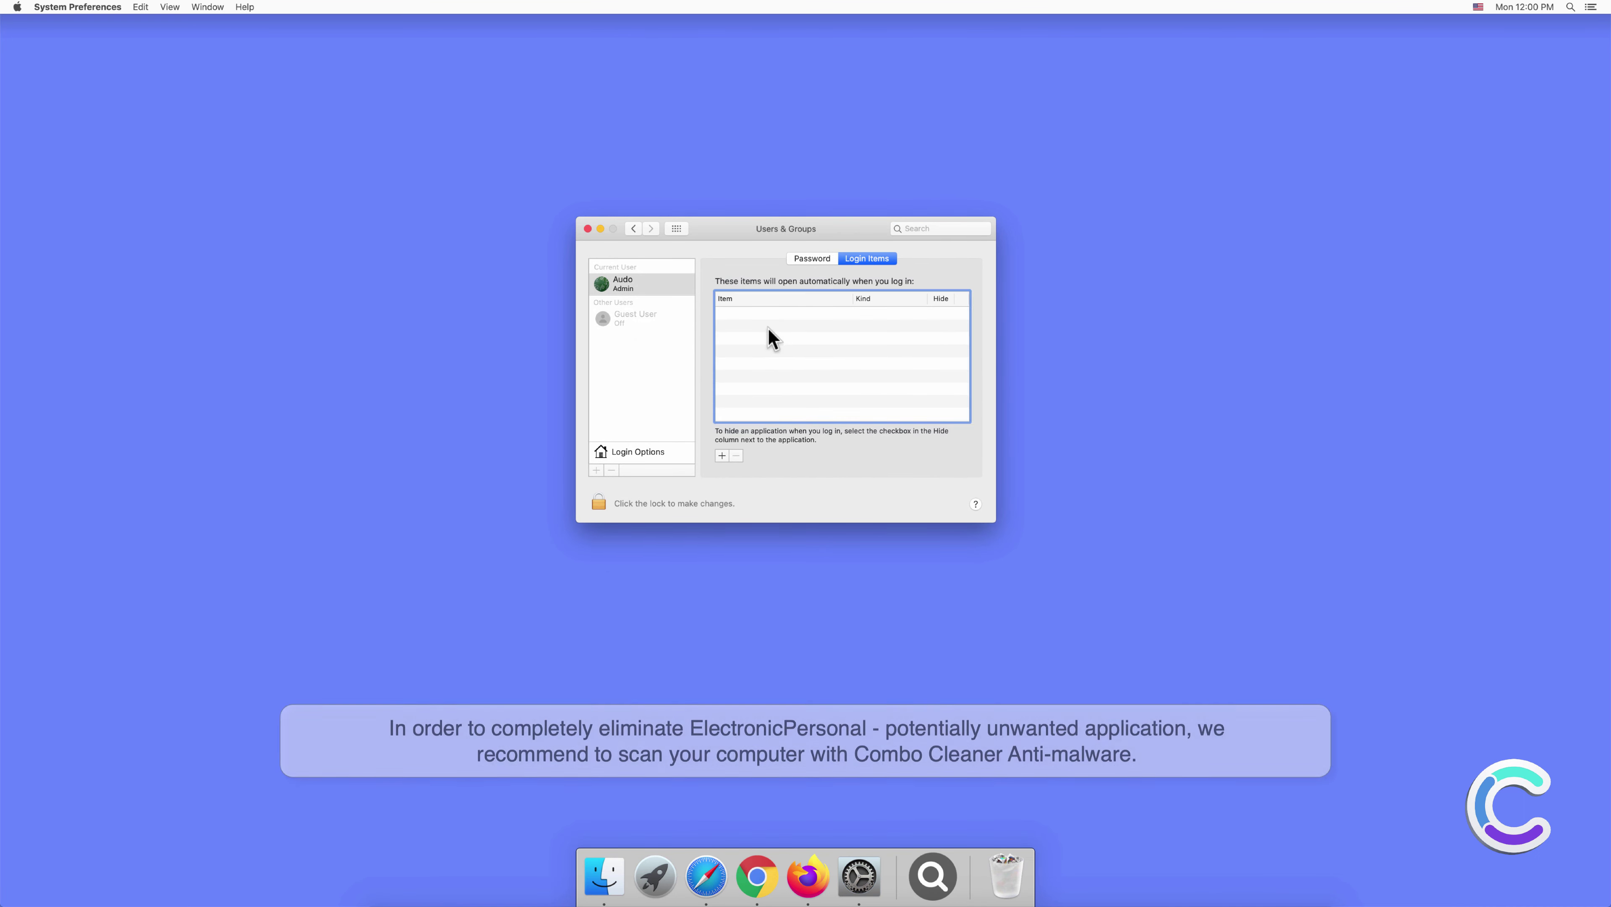
Close System Preferences and remove the unknown magnifier app from the Dock
{"action": "left_click", "coordinate": [588, 228]}
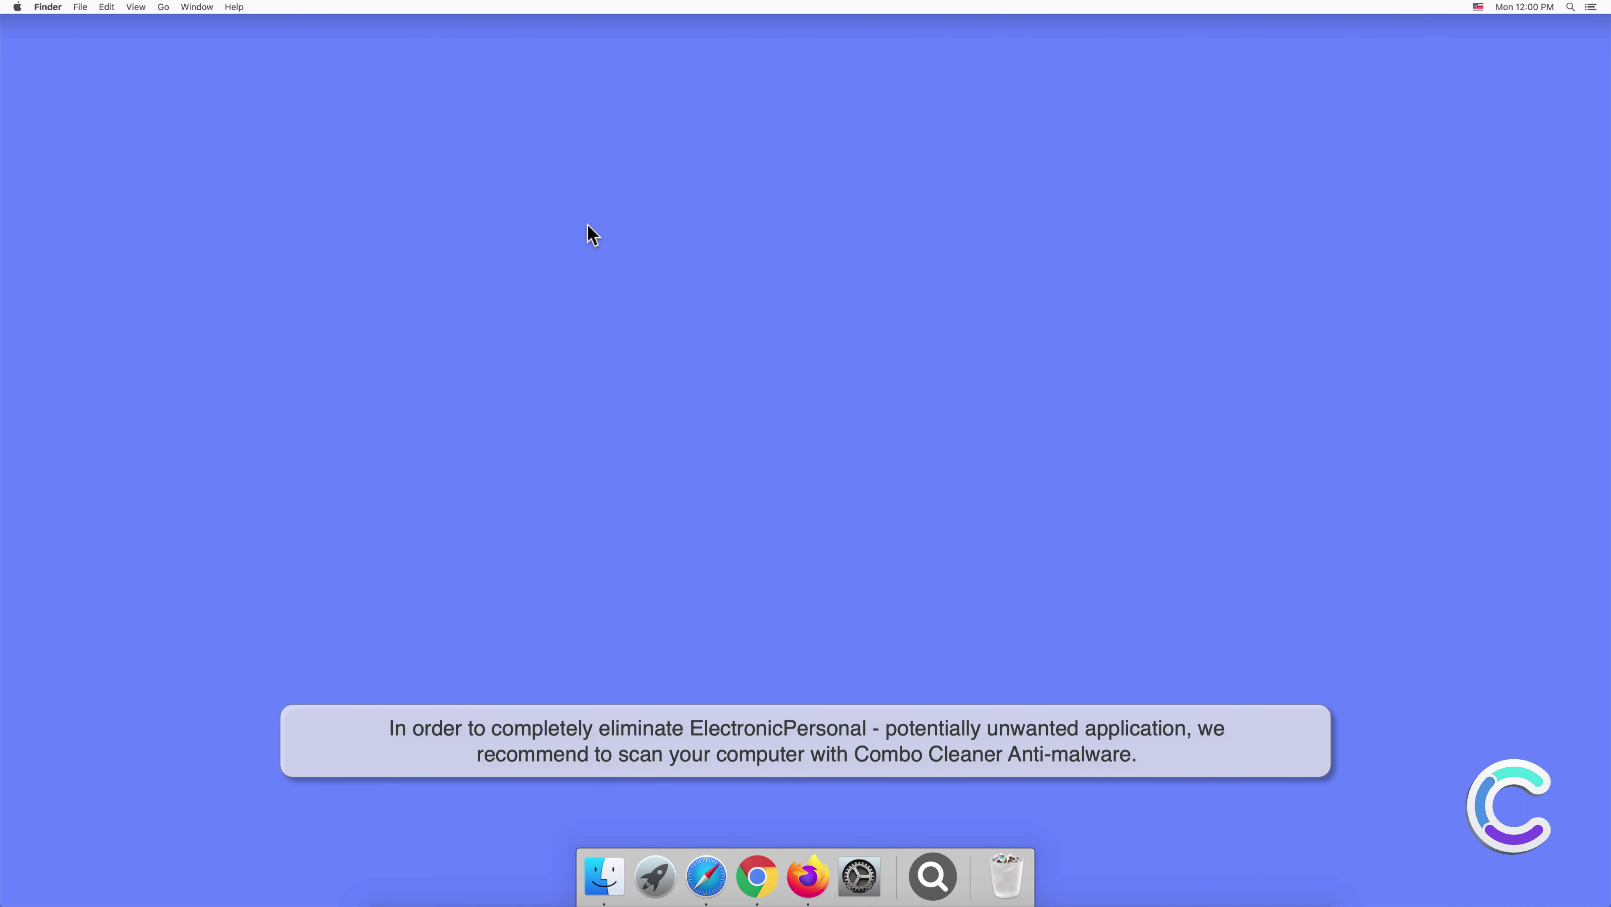
{"action": "right_click", "coordinate": [931, 859]}
{"action": "mouse_move", "coordinate": [966, 795]}
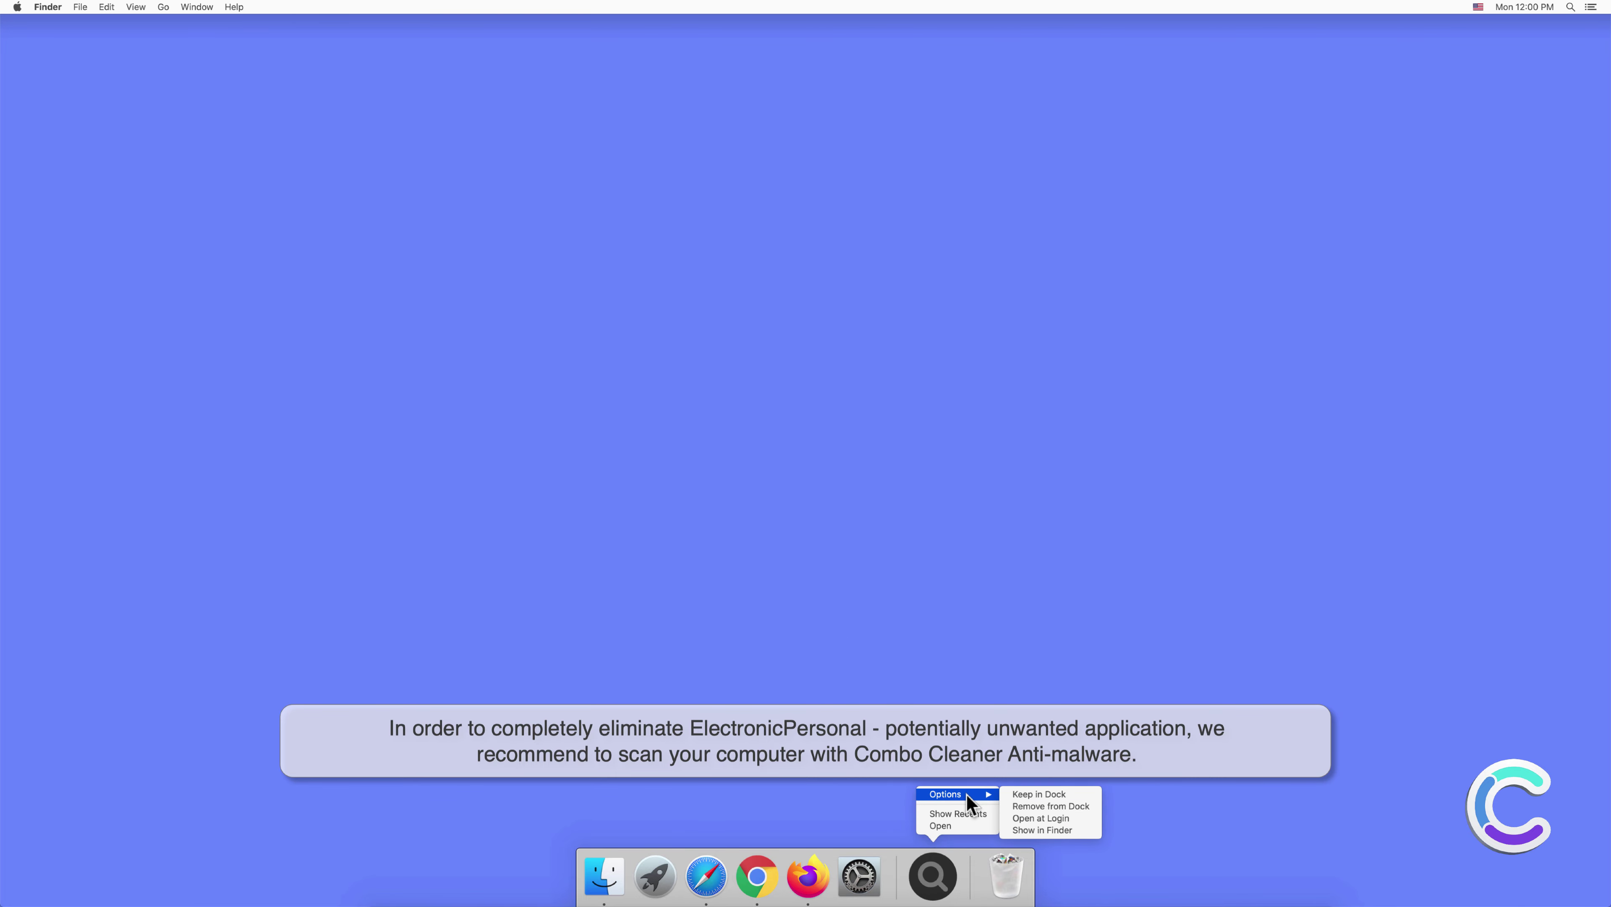
{"action": "left_click", "coordinate": [1018, 805]}
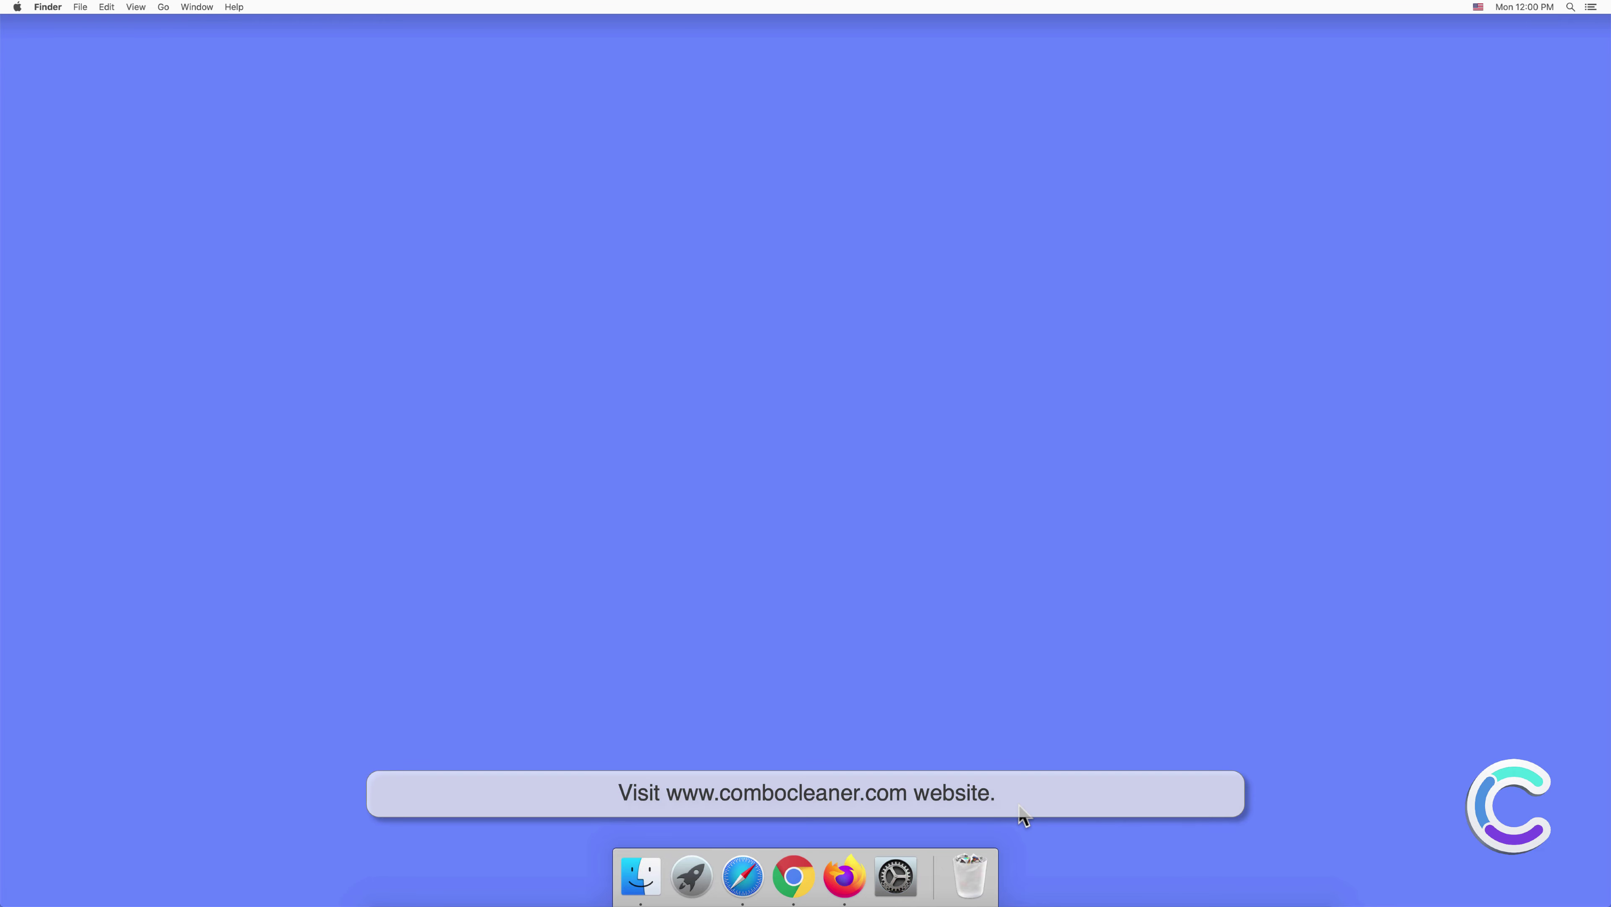
{"action": "left_click", "coordinate": [742, 876]}
{"action": "type", "text": "www"}
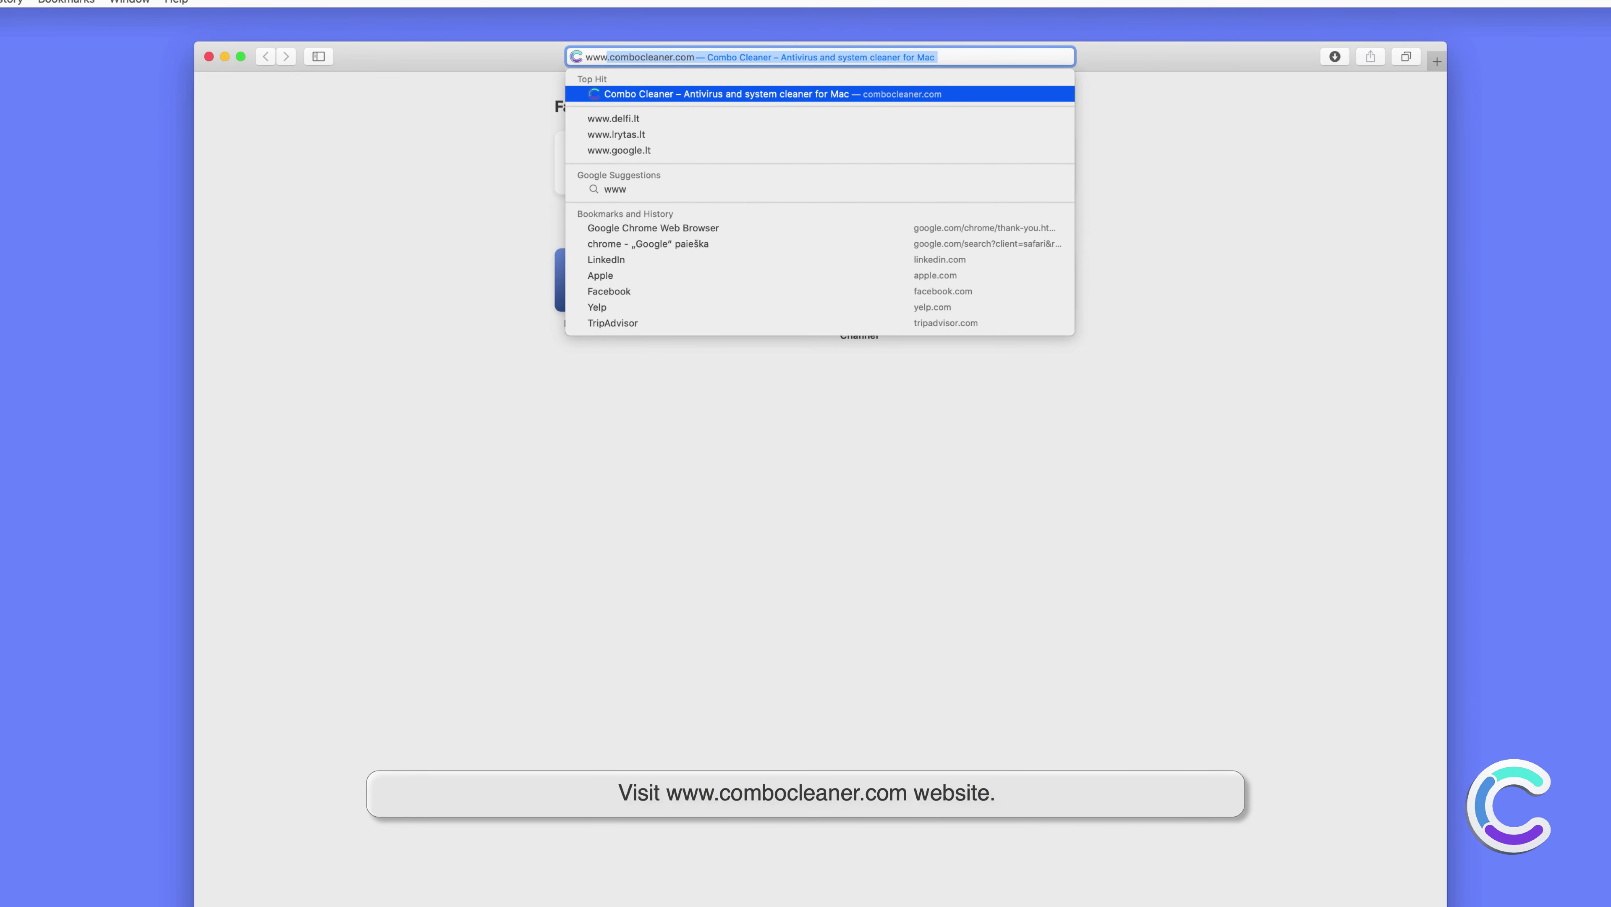
{"action": "type", "text": ".combocleaner"}
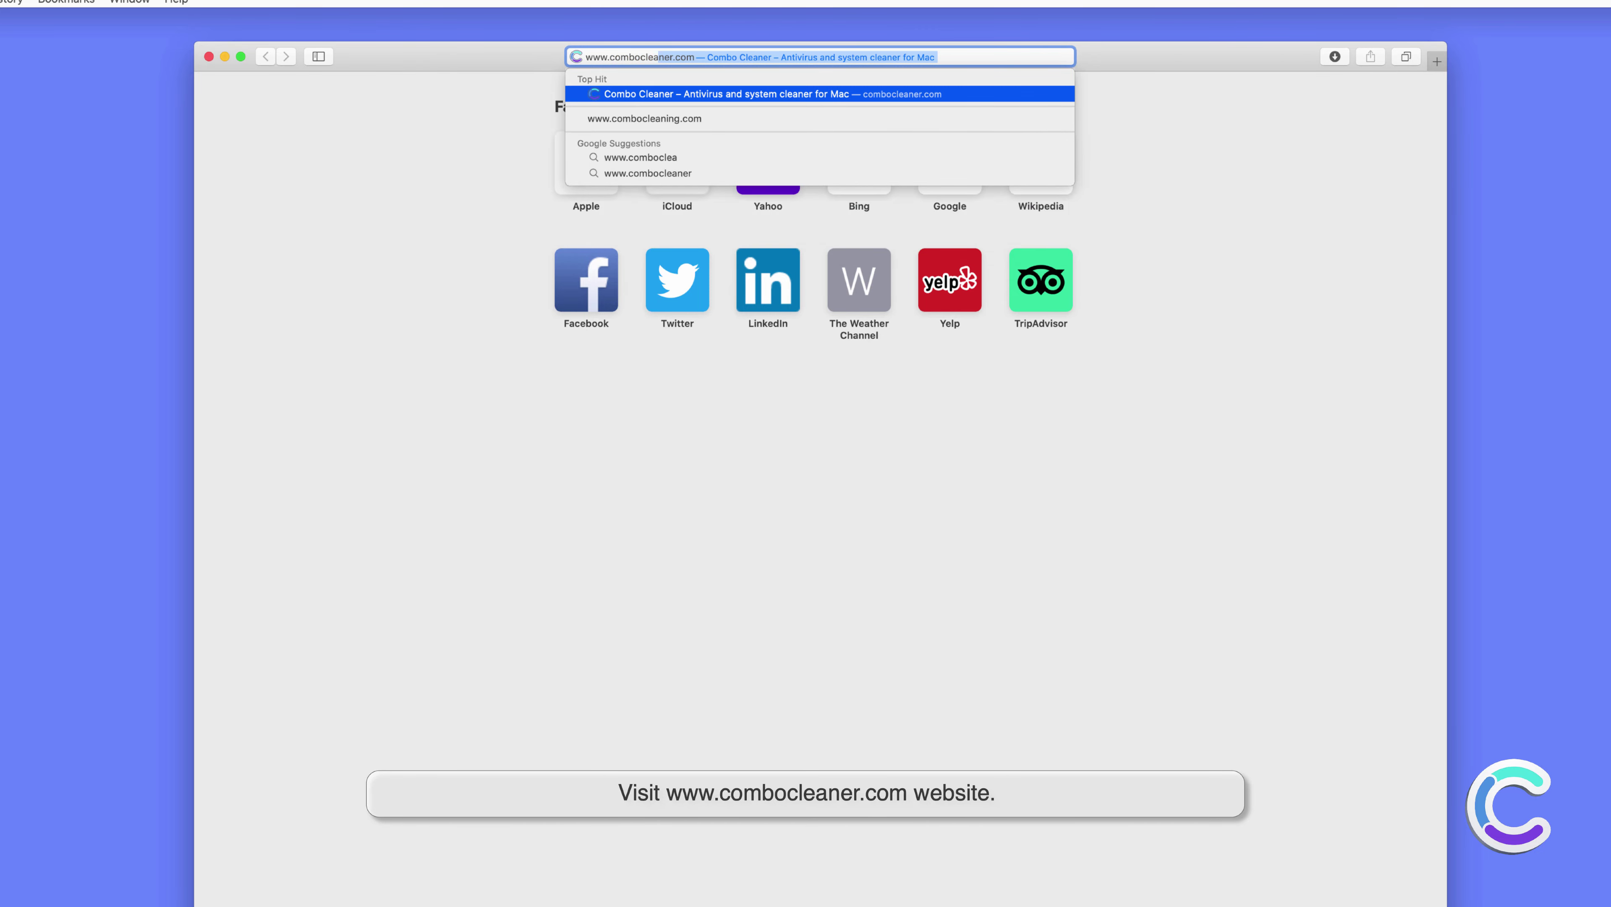
{"action": "type", "text": ".com"}
{"action": "key", "text": "Return"}
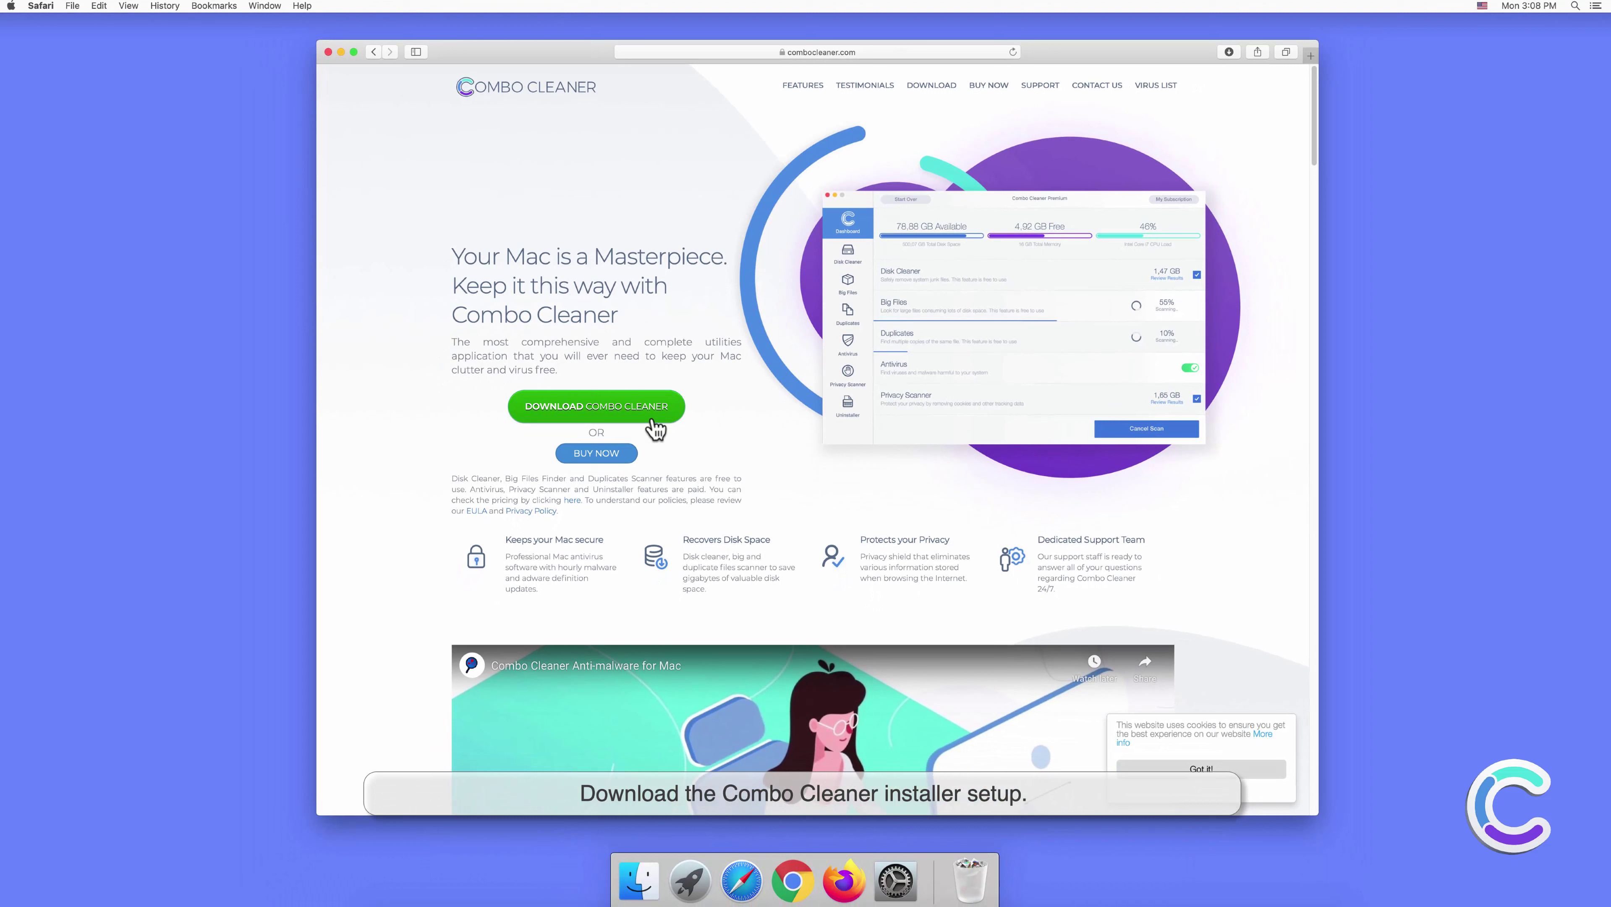
{"action": "left_click", "coordinate": [1227, 54]}
{"action": "left_click", "coordinate": [1217, 102]}
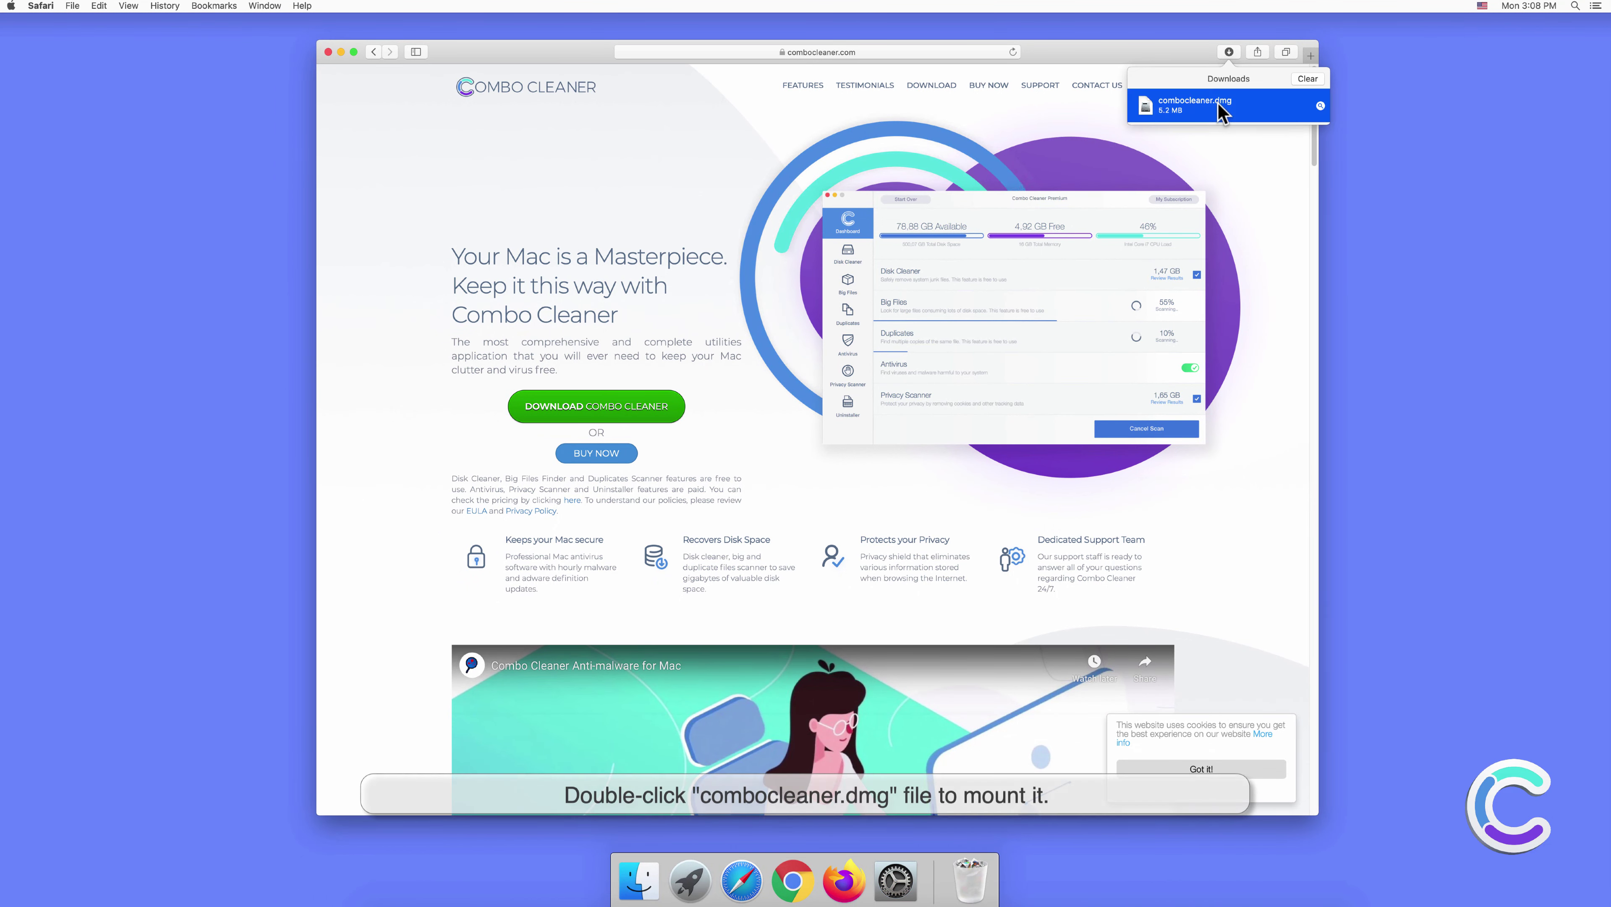
{"action": "double_click", "coordinate": [1217, 103]}
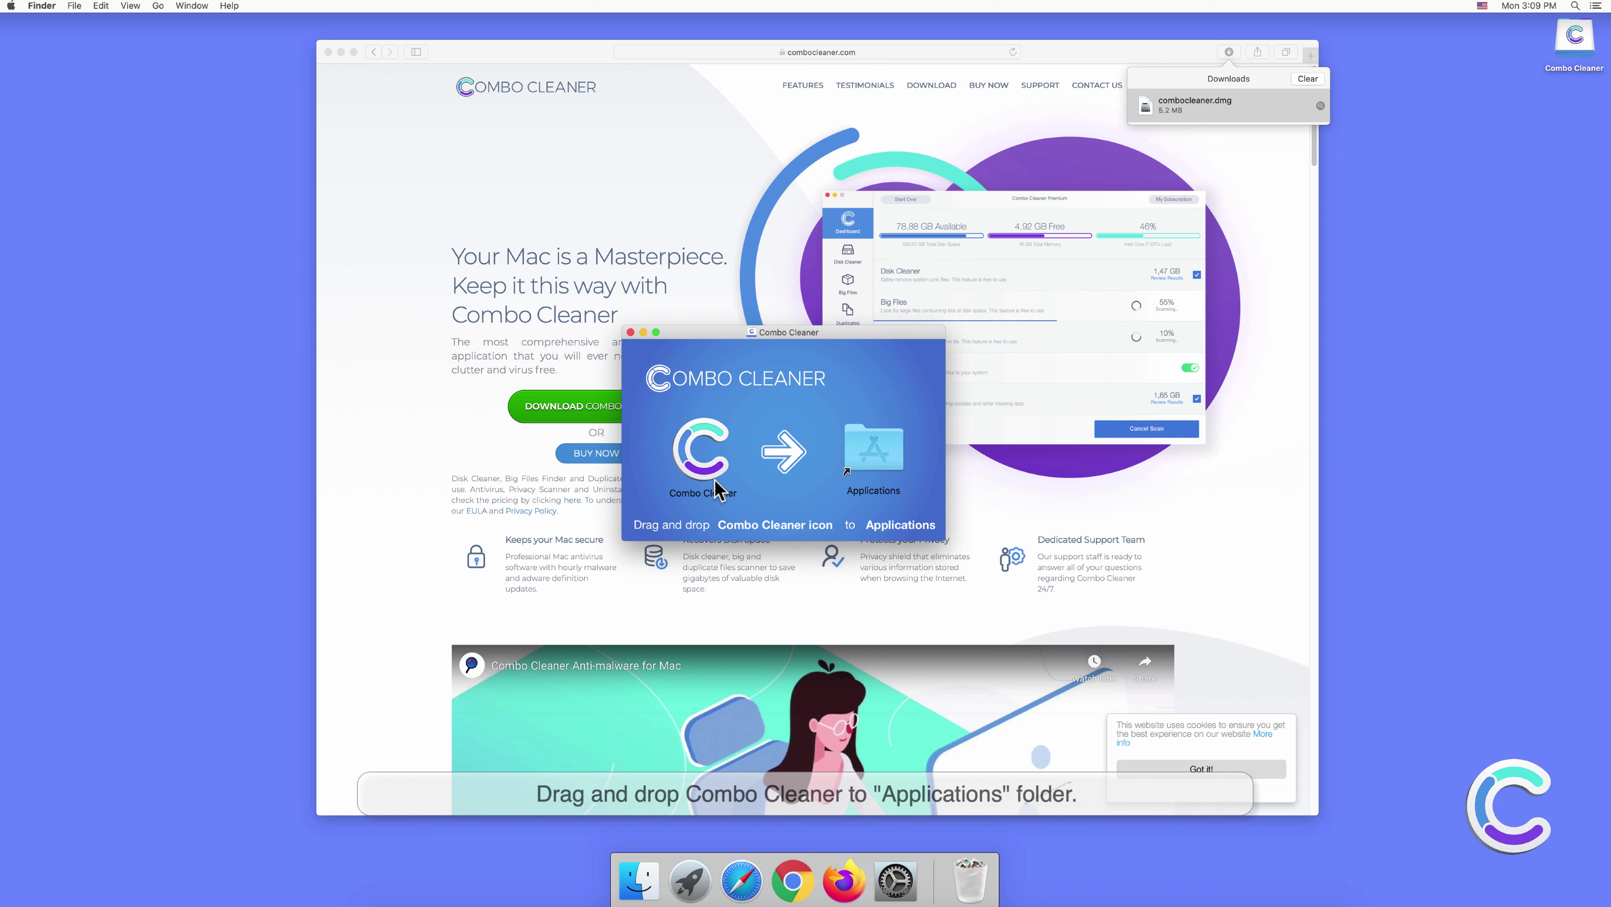
Drag Combo Cleaner into Applications, then close the installer and Safari windows
{"action": "left_click", "coordinate": [691, 465]}
{"action": "left_click_drag", "start_coordinate": [714, 466], "coordinate": [867, 473]}
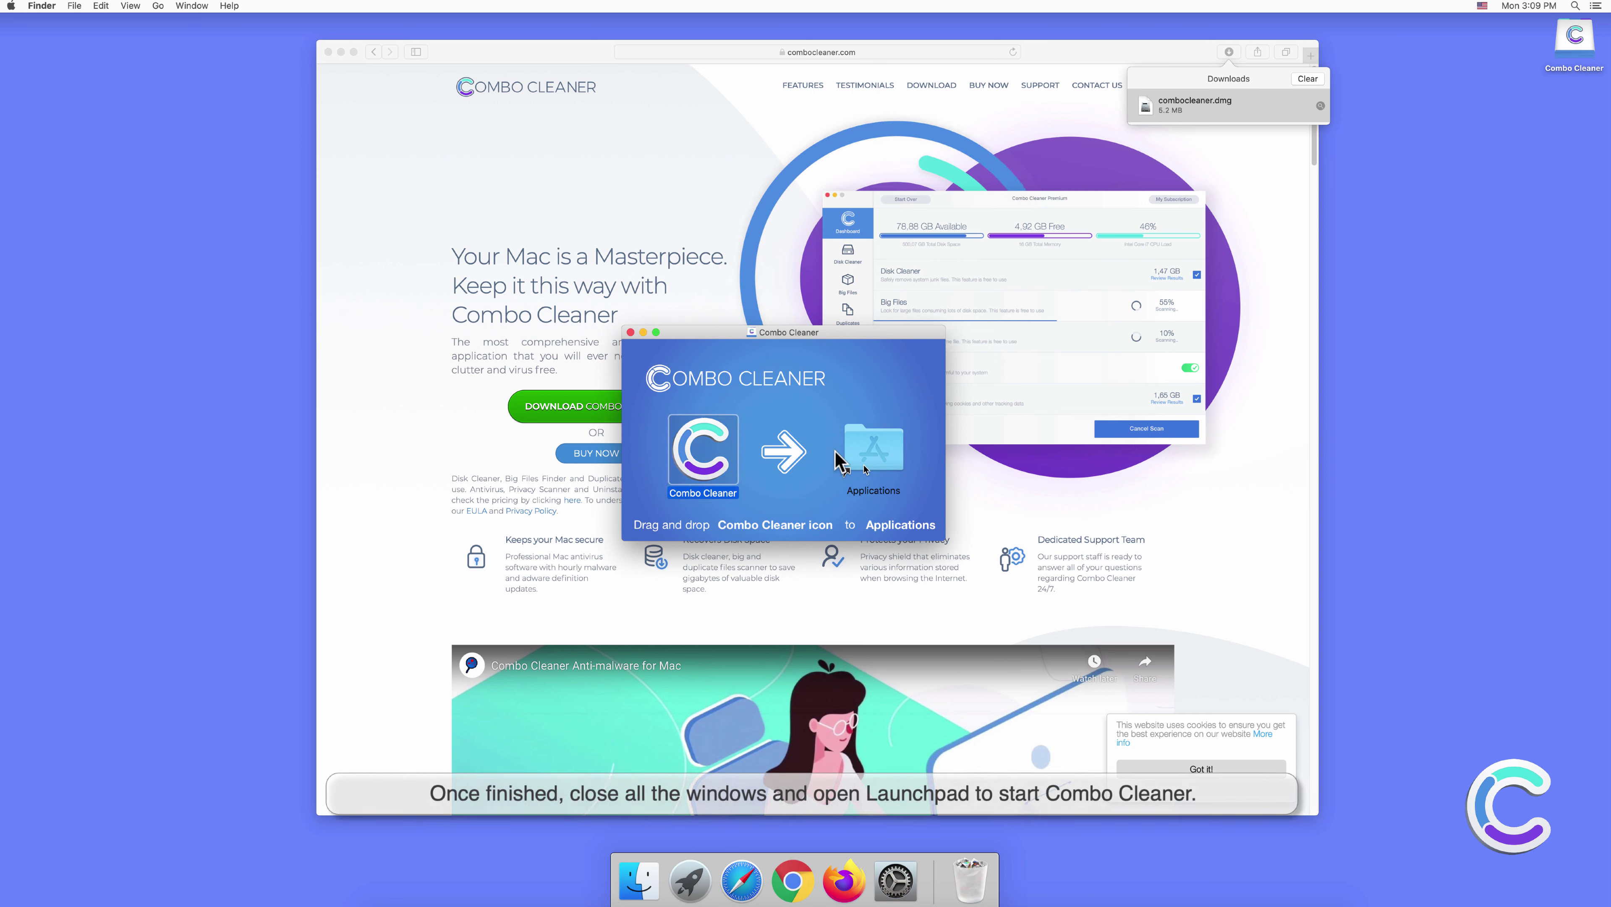
{"action": "left_click", "coordinate": [631, 332]}
{"action": "left_click", "coordinate": [340, 83]}
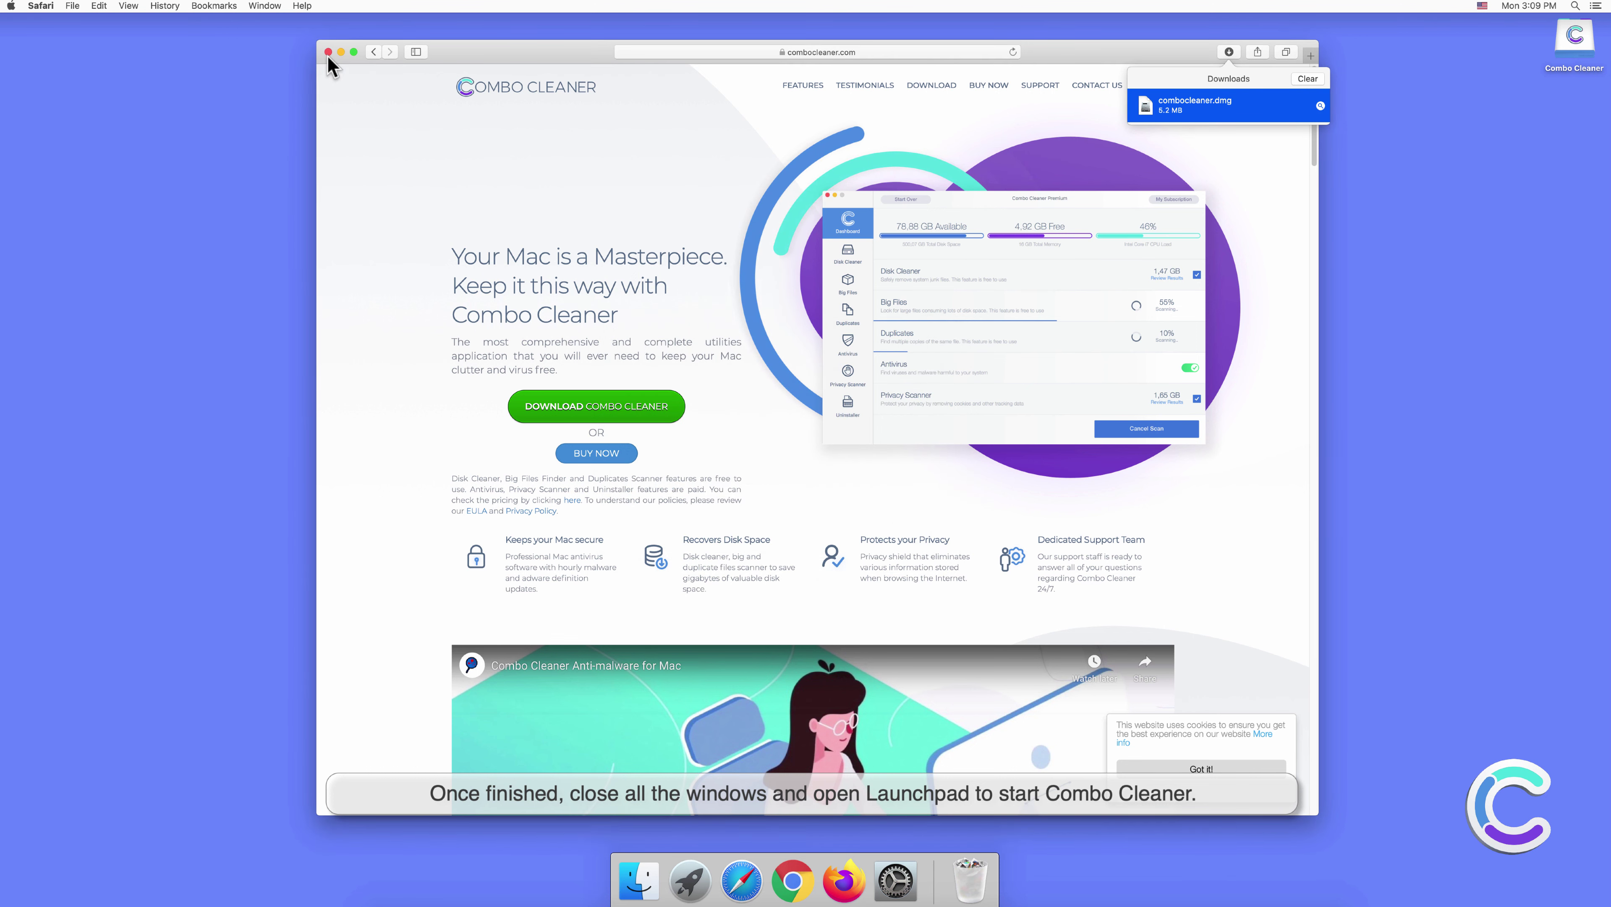
{"action": "left_click", "coordinate": [328, 52]}
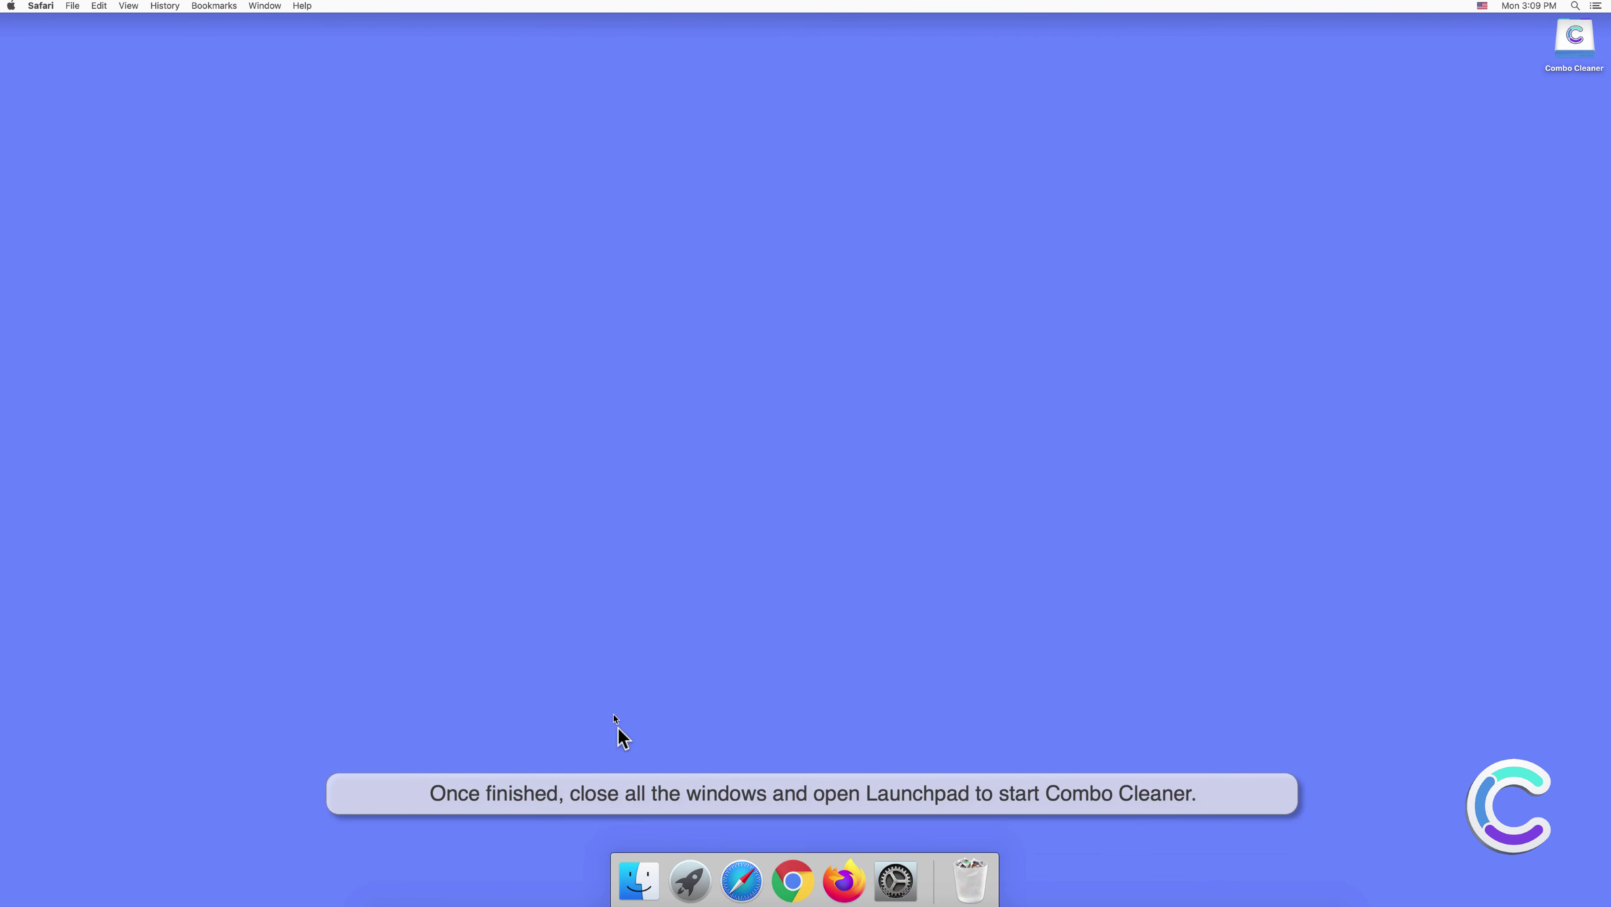
Launch Combo Cleaner from Launchpad and approve the downloaded-app security prompt
{"action": "left_click", "coordinate": [687, 874]}
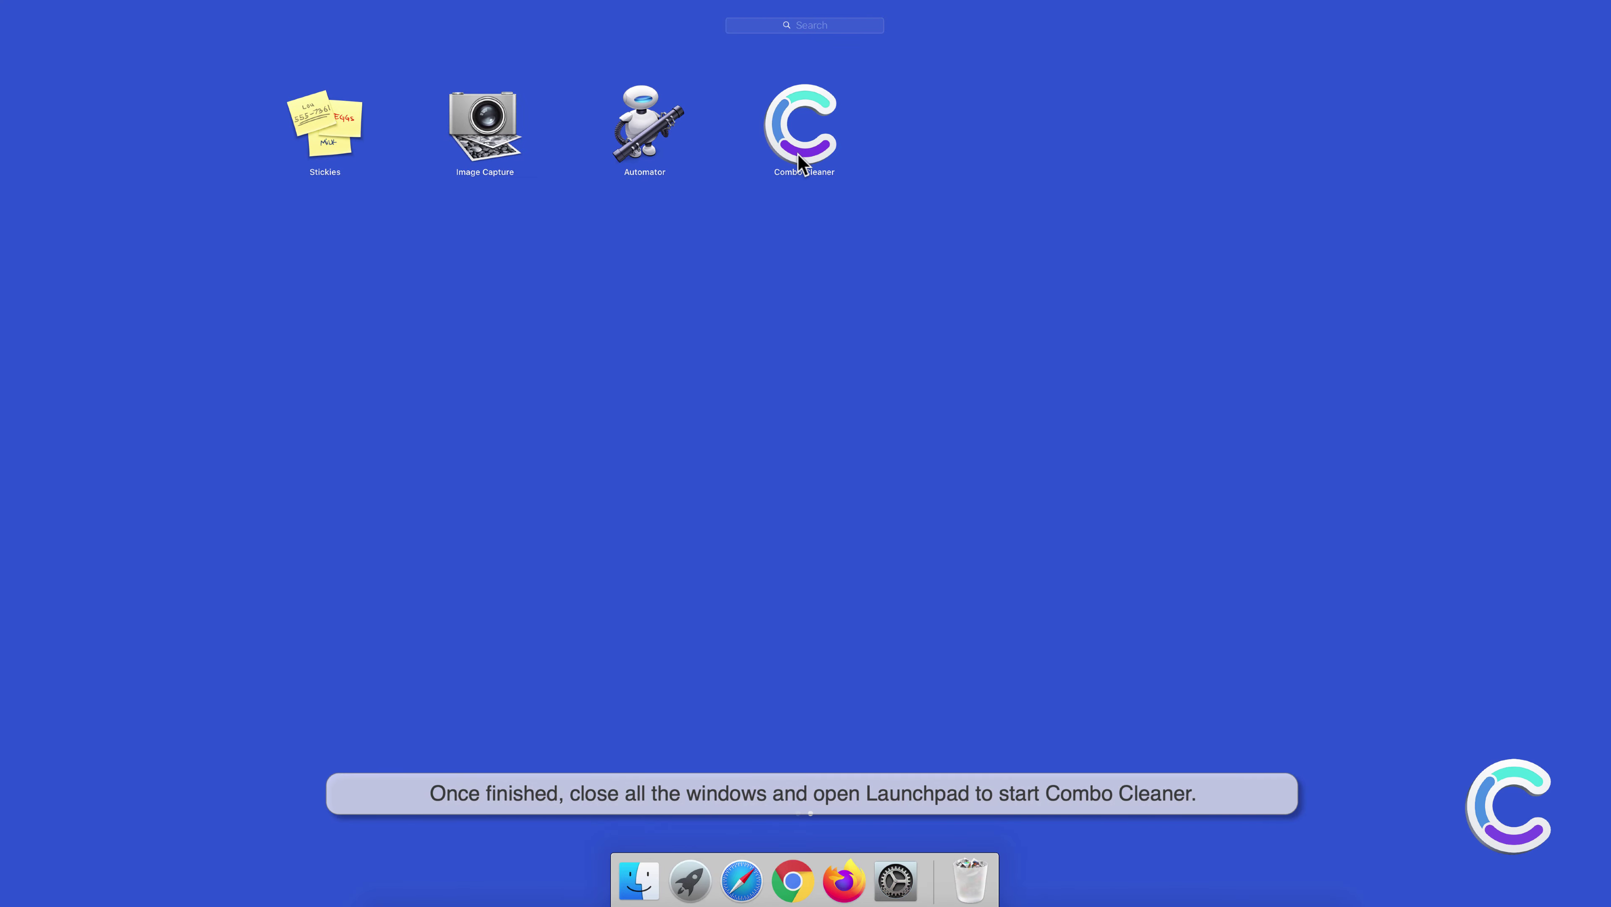
{"action": "left_click", "coordinate": [801, 127]}
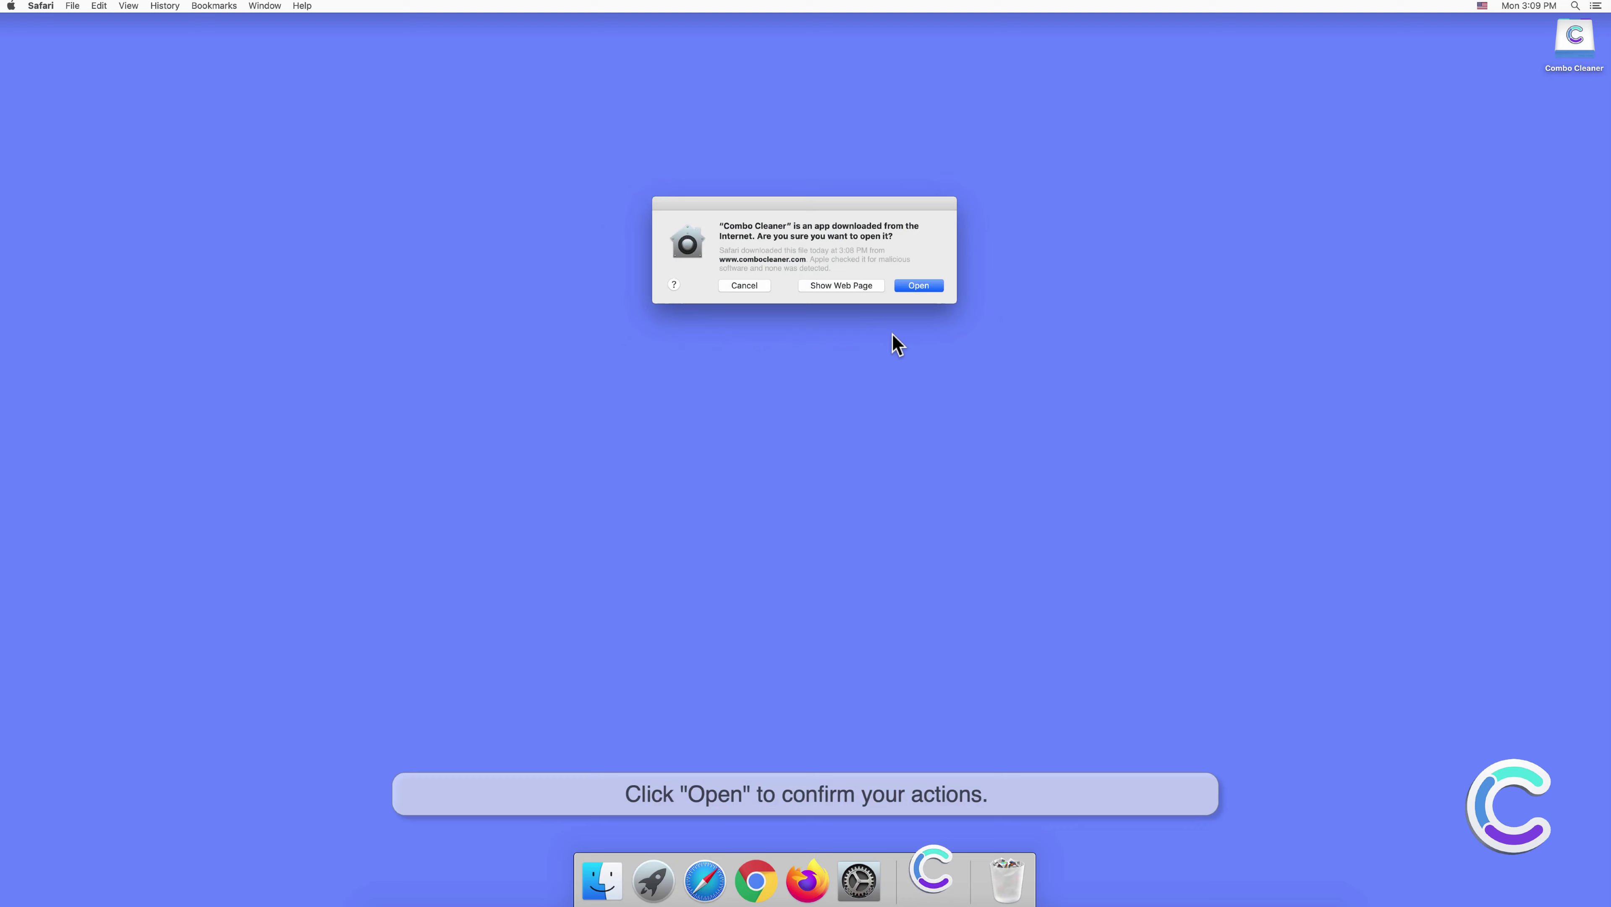
{"action": "left_click", "coordinate": [919, 286]}
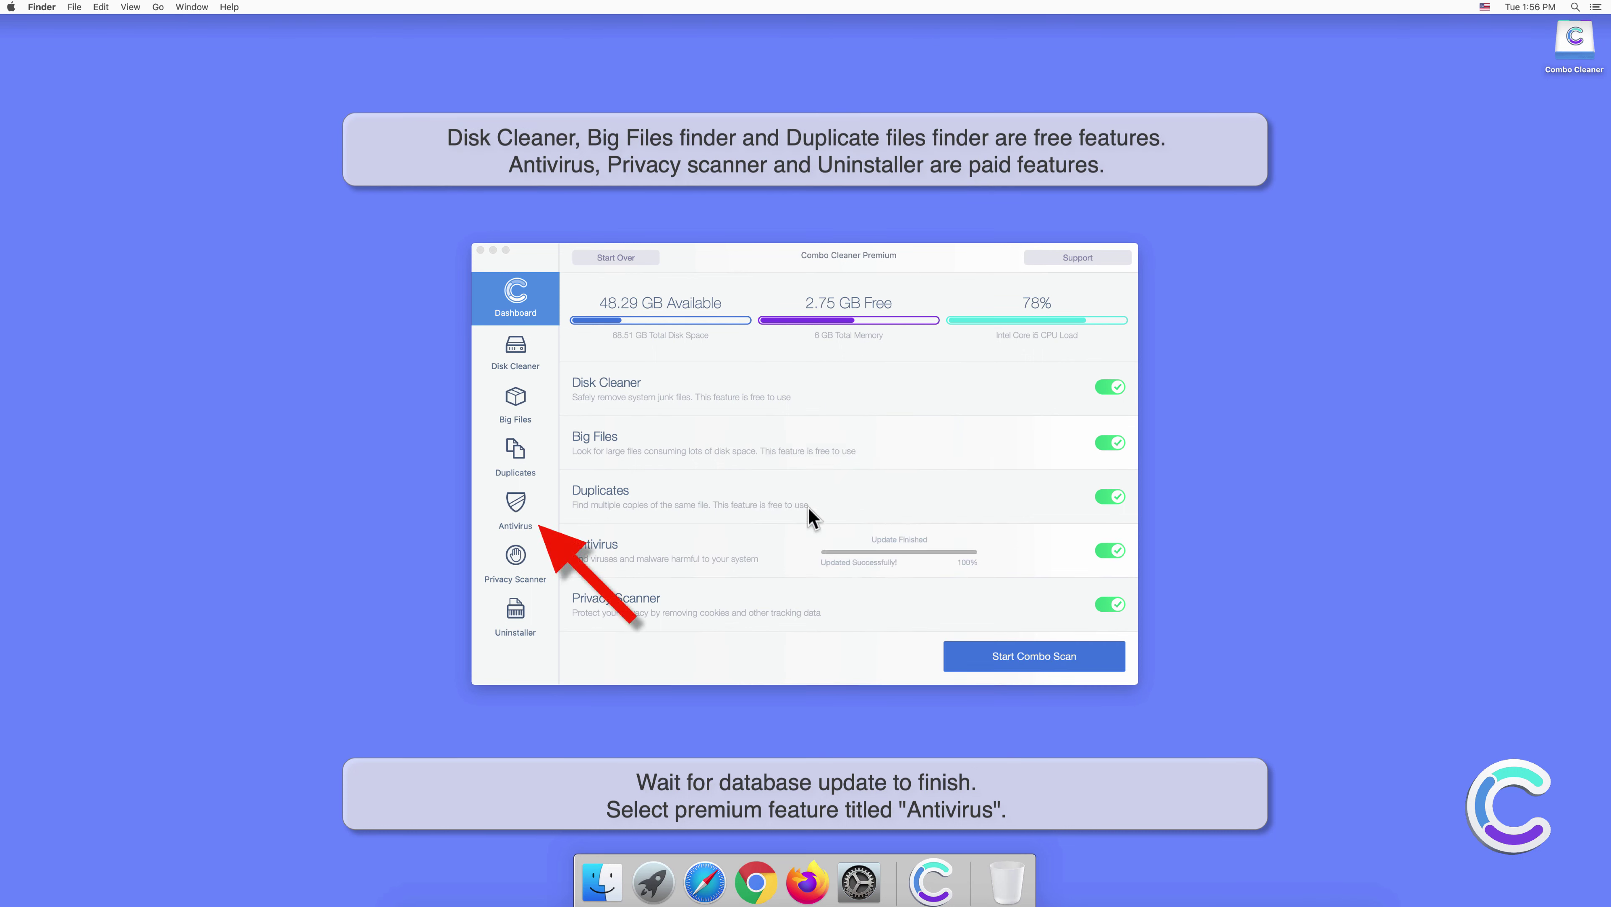
Run an Antivirus Full Scan of the Mac, detecting 10 threats, mostly Adware.MAC.Adload files
{"action": "left_click", "coordinate": [520, 503]}
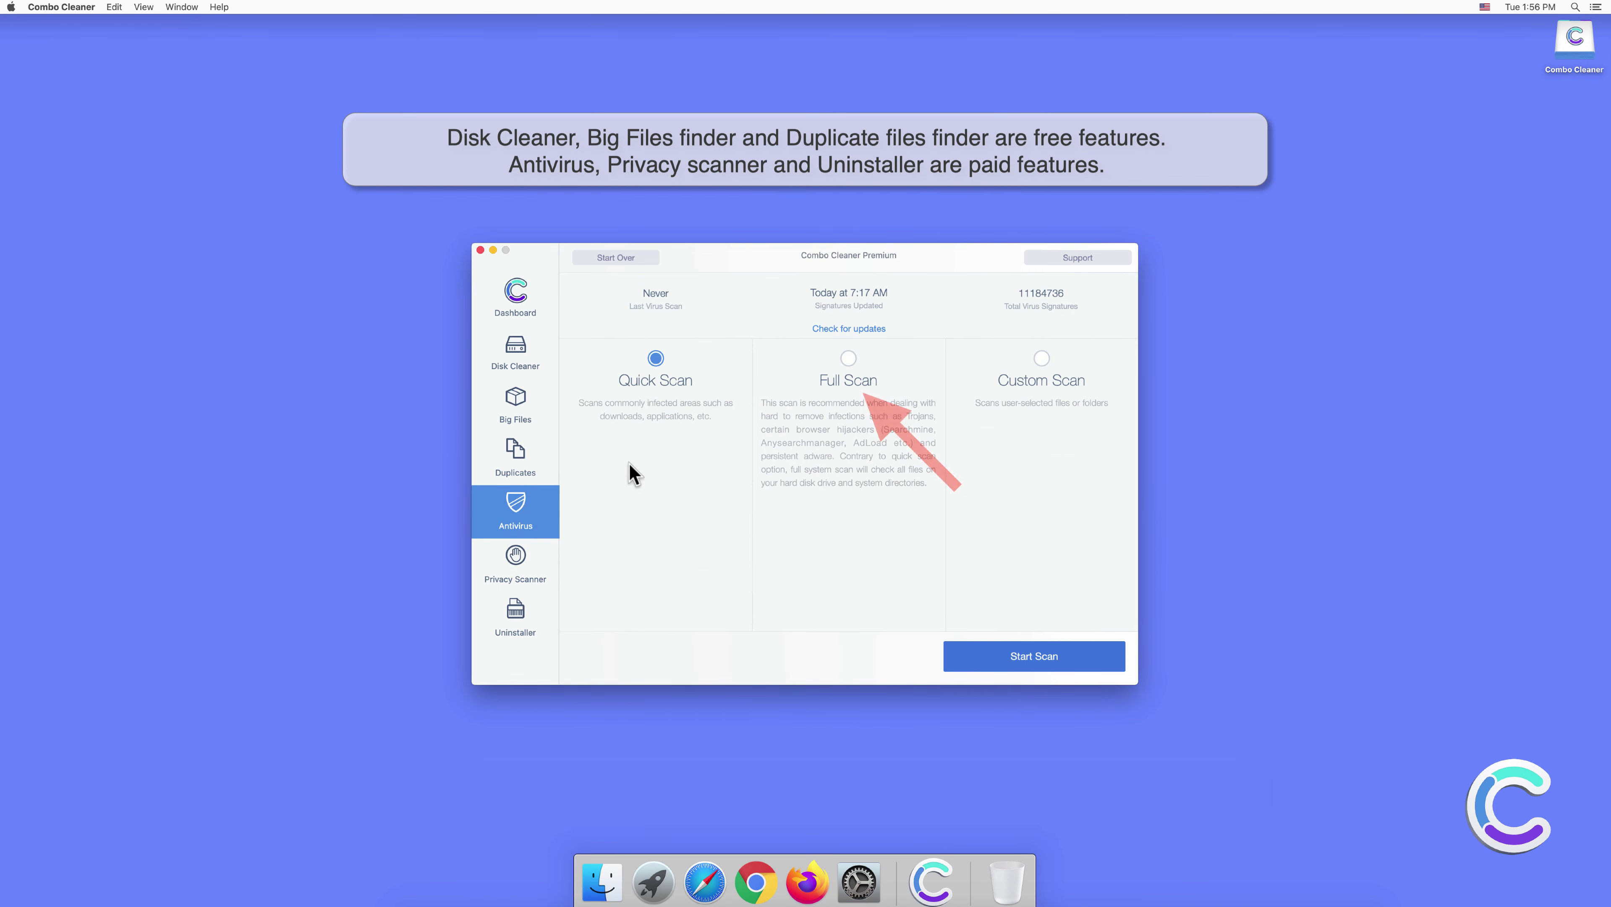
{"action": "left_click", "coordinate": [844, 359]}
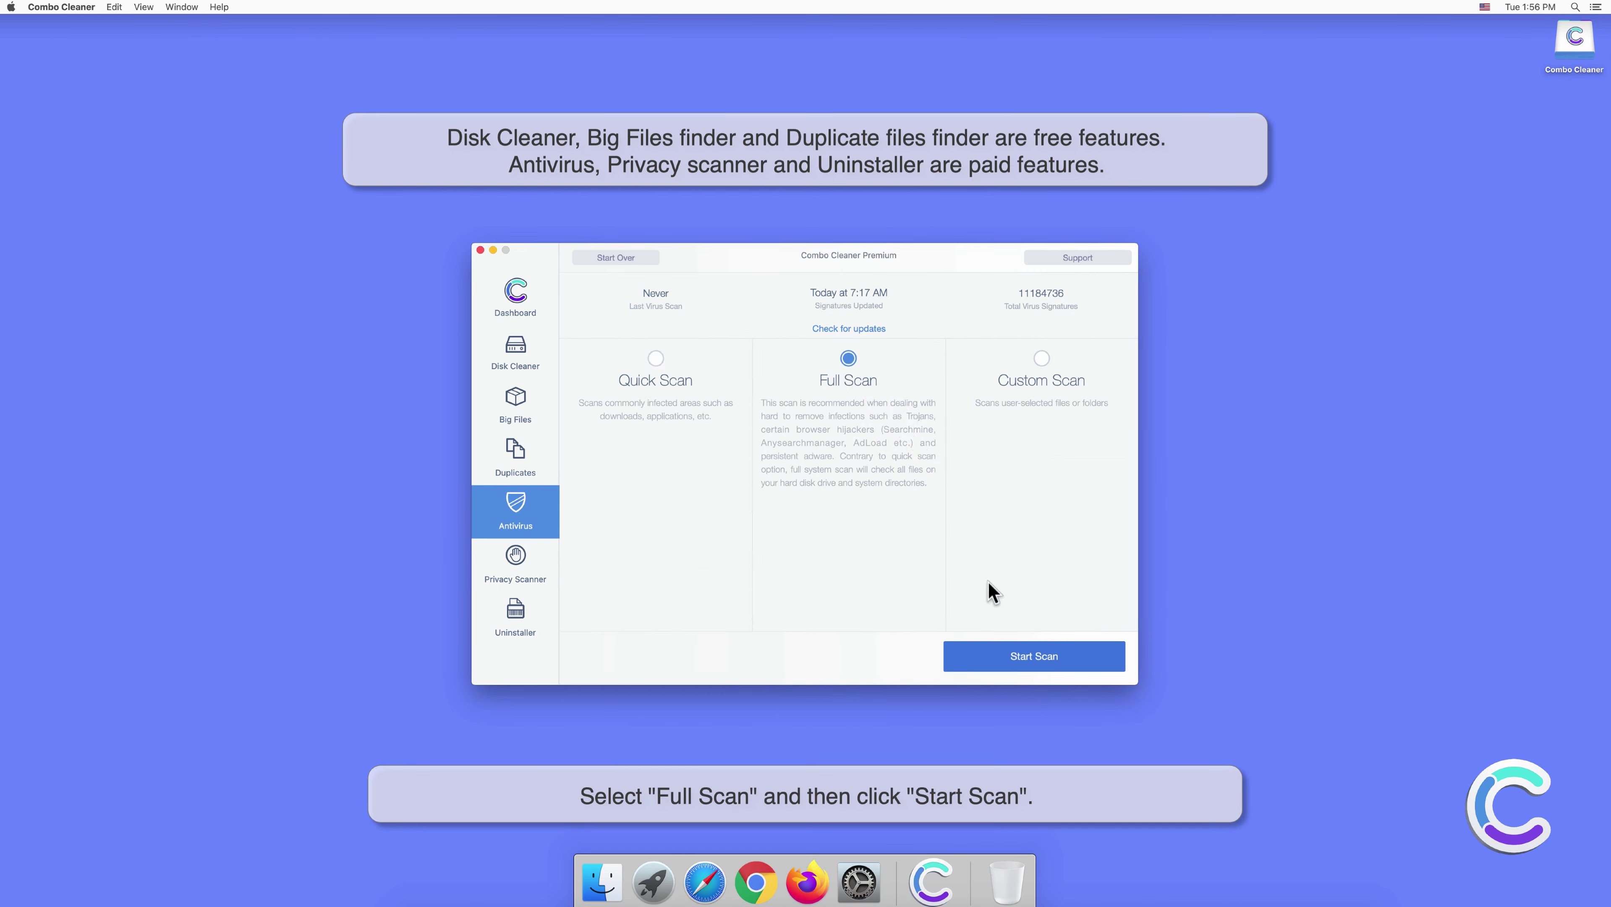
{"action": "left_click", "coordinate": [1039, 657]}
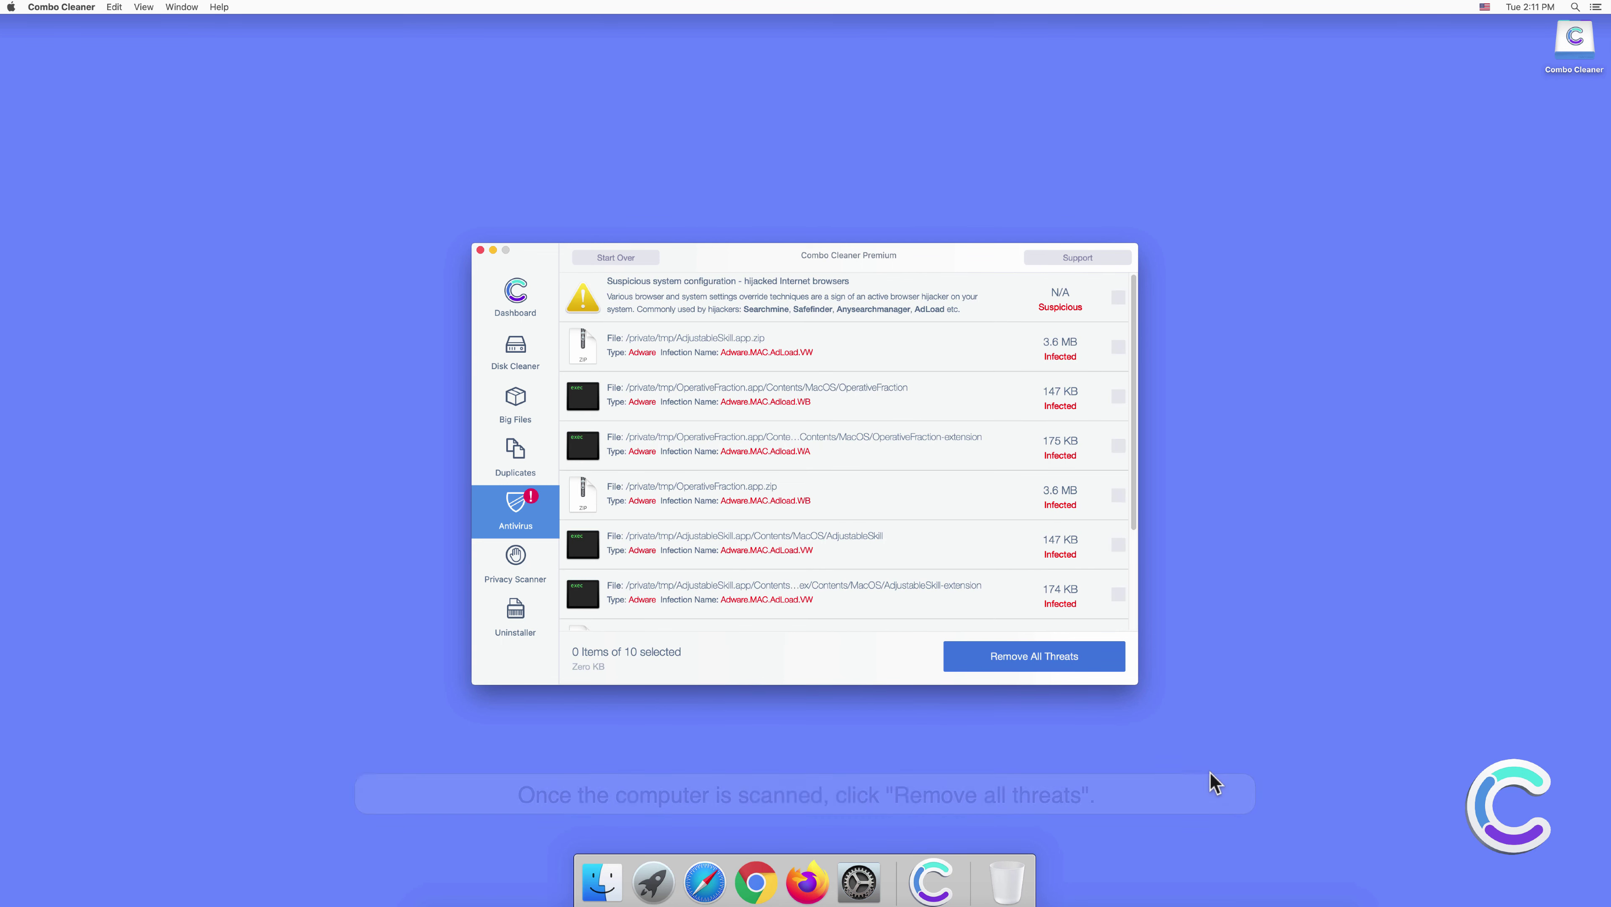
Remove all detected threats, authorising the removal with the administrator password
{"action": "left_click", "coordinate": [1054, 665]}
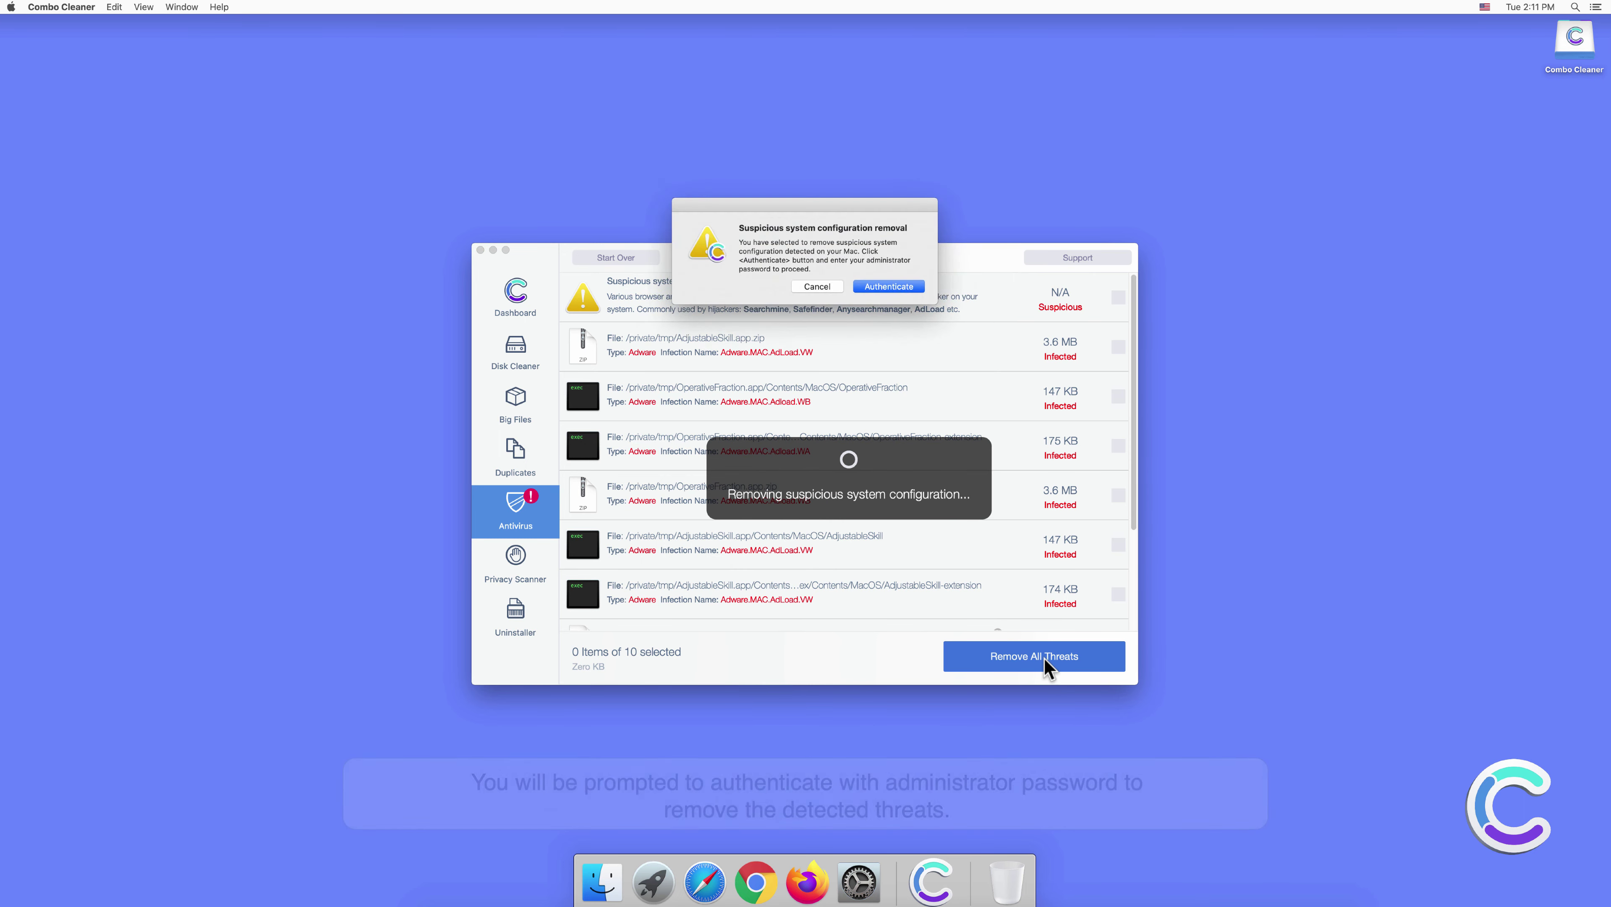
{"action": "left_click", "coordinate": [889, 286]}
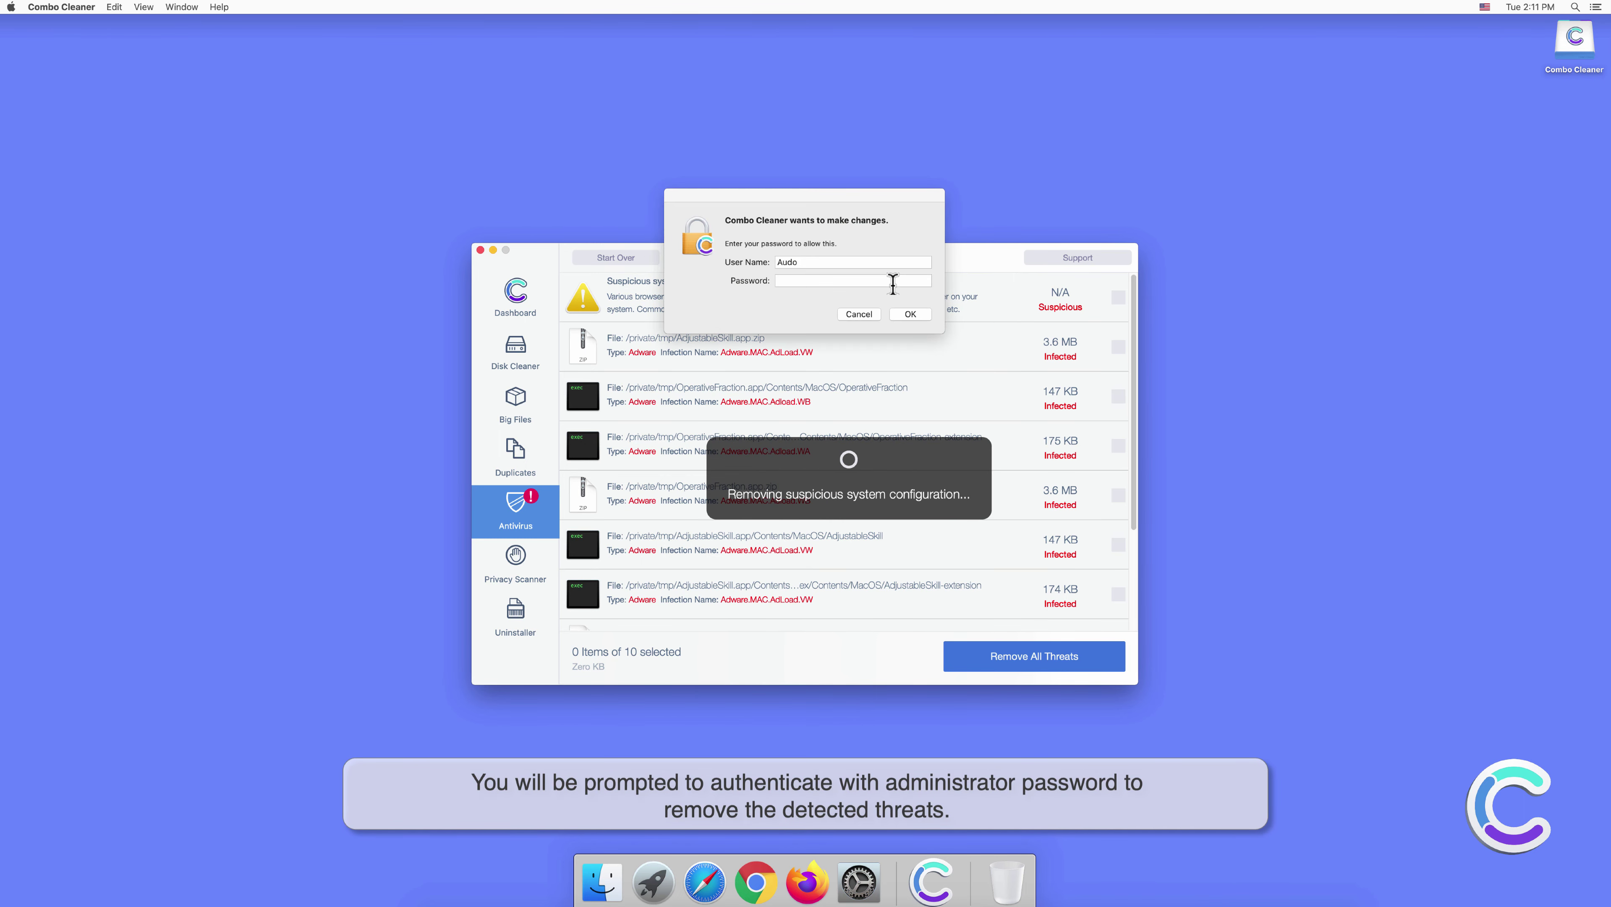
{"action": "type", "text": "•••"}
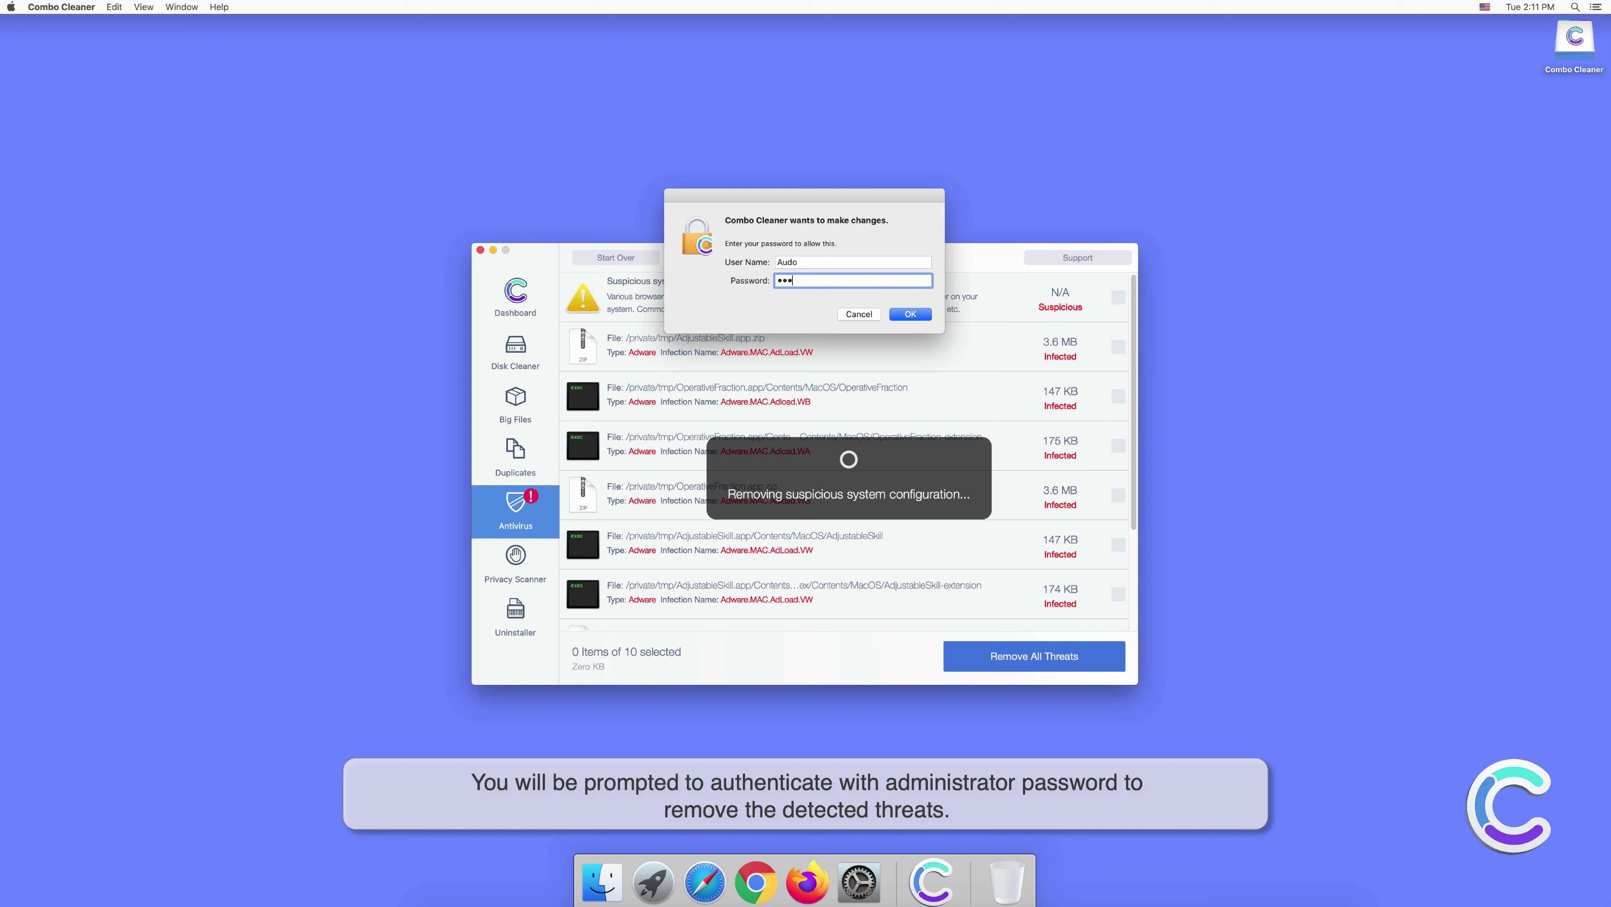
{"action": "type", "text": "•••"}
{"action": "left_click", "coordinate": [907, 315]}
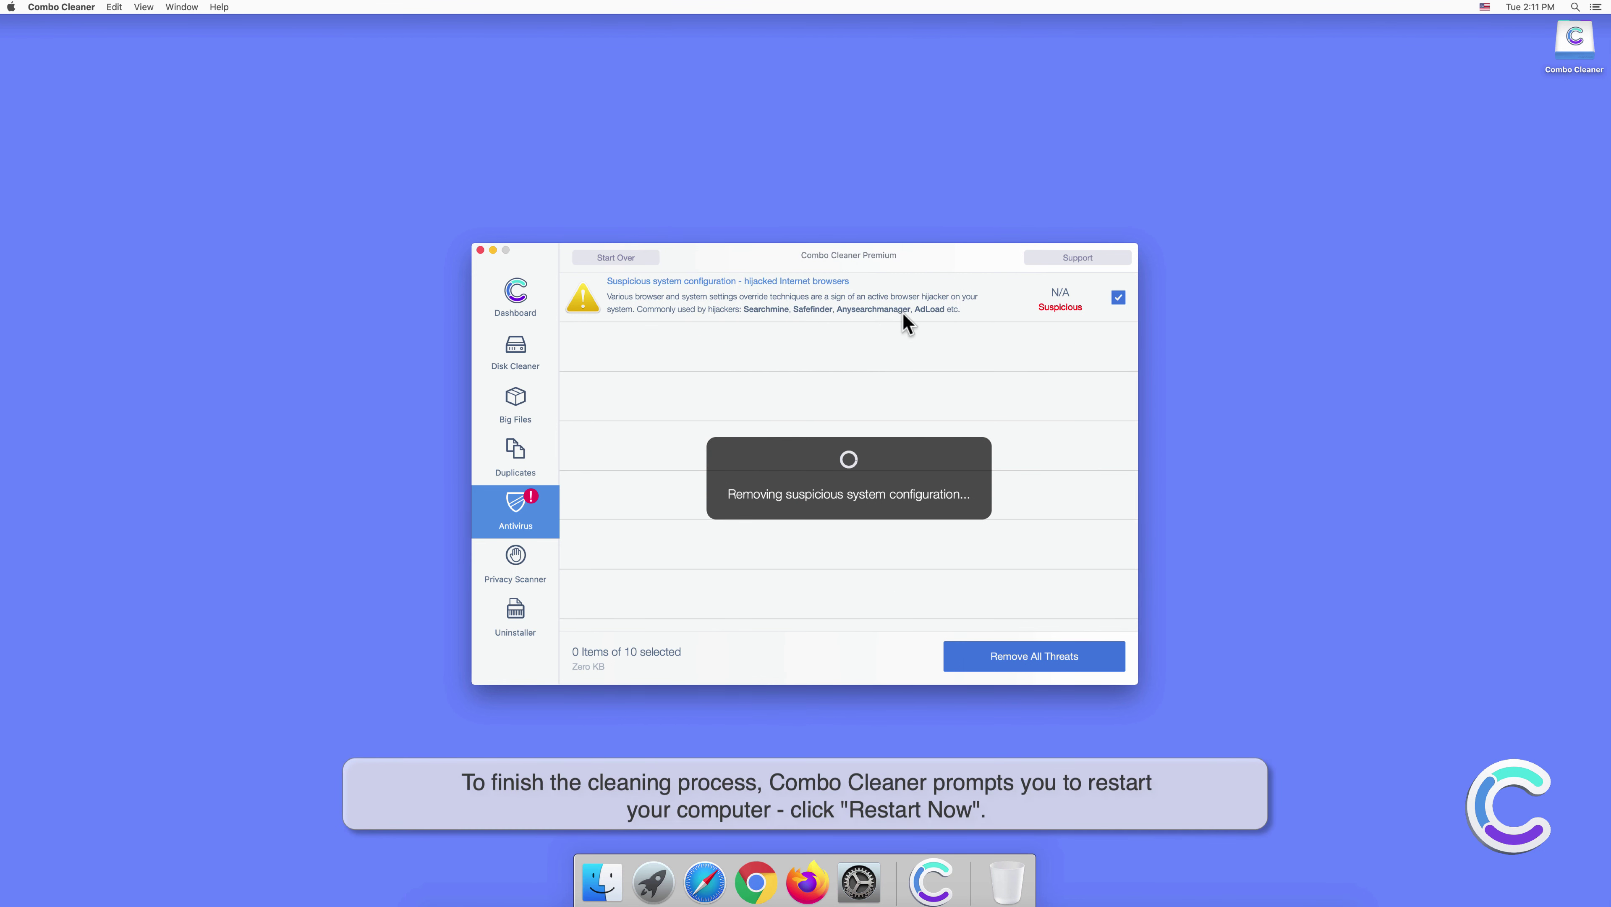
Accept 'Yes, restart now' in the Combo Cleaner restart prompt to finish cleaning
{"action": "left_click", "coordinate": [889, 280]}
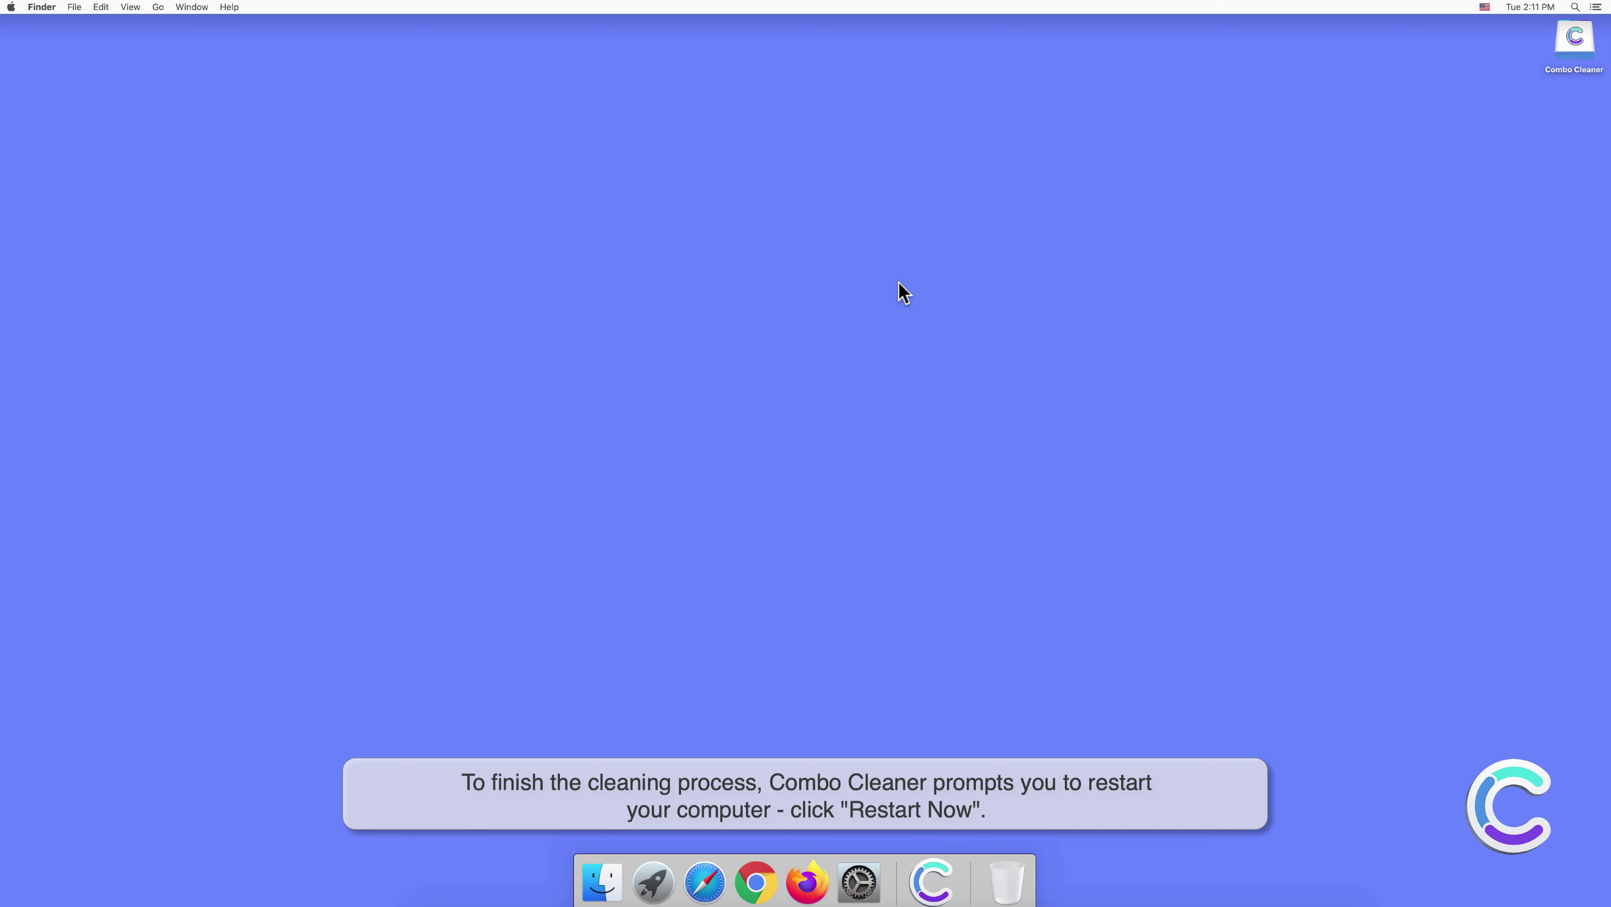